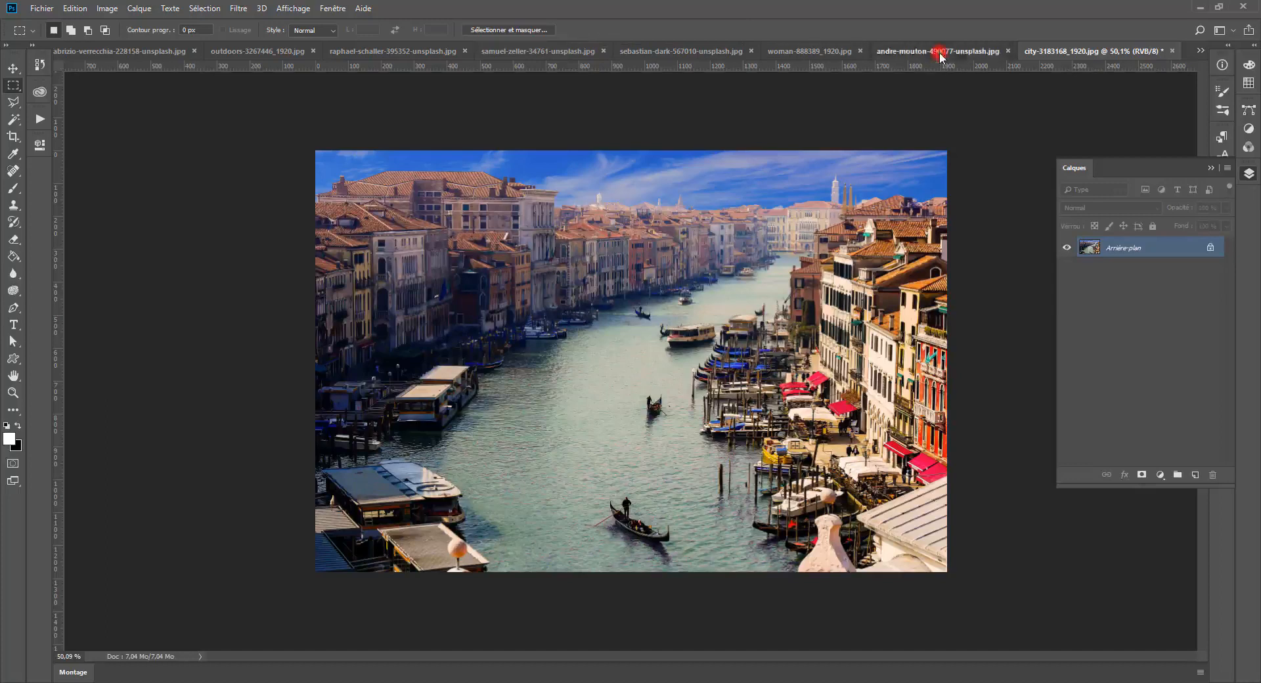
Bring up the black-and-white bird photo among the open images and duplicate its background layer.
{"action": "left_click", "coordinate": [810, 51]}
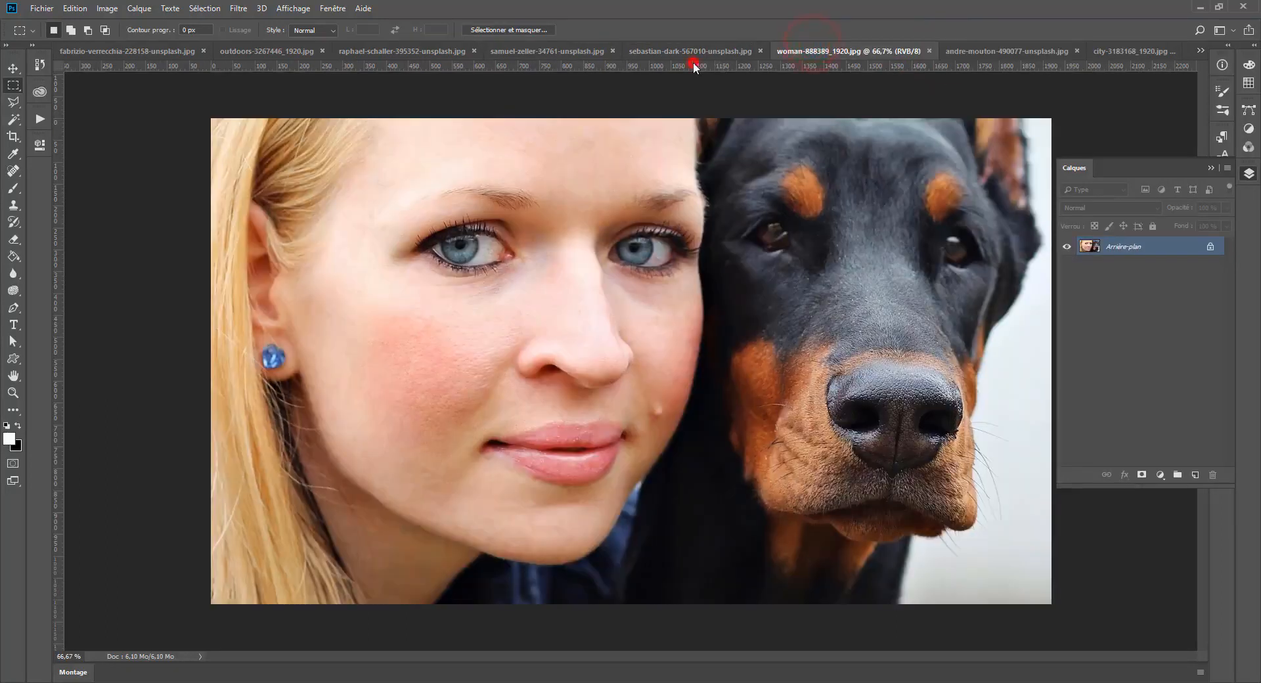
{"action": "left_click", "coordinate": [691, 51]}
{"action": "left_click", "coordinate": [553, 52]}
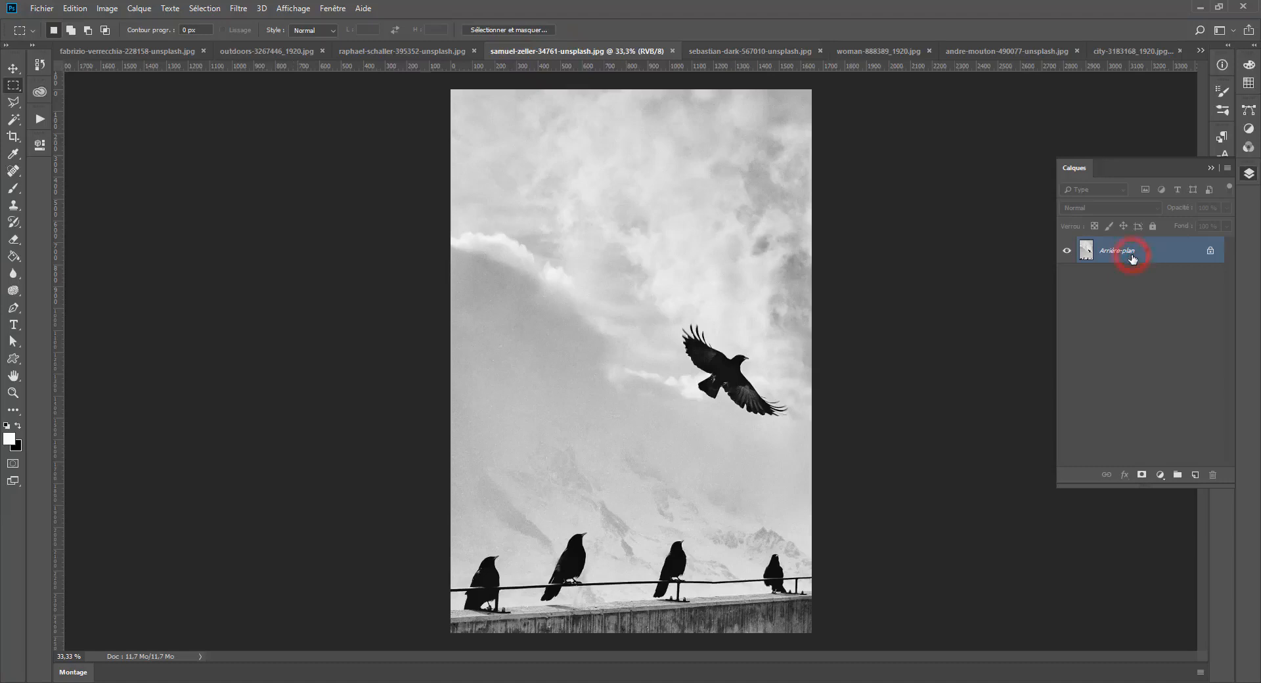
{"action": "key", "text": "ctrl+j"}
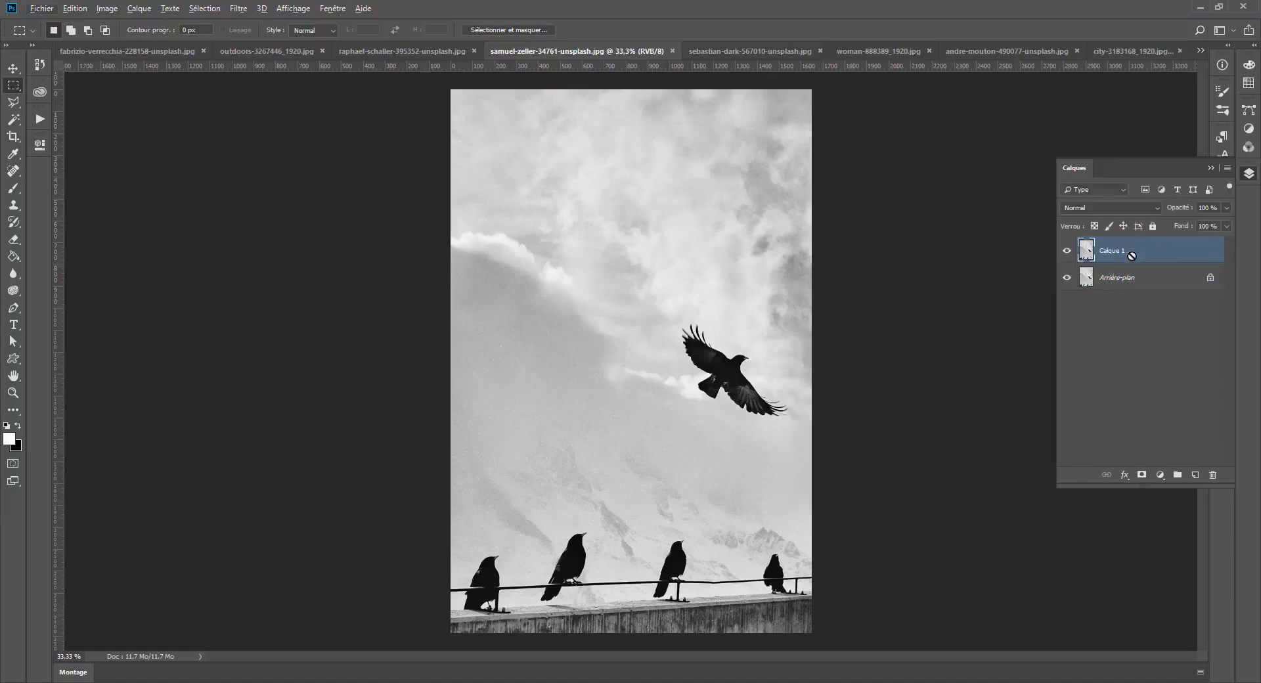
{"action": "left_click", "coordinate": [1066, 280]}
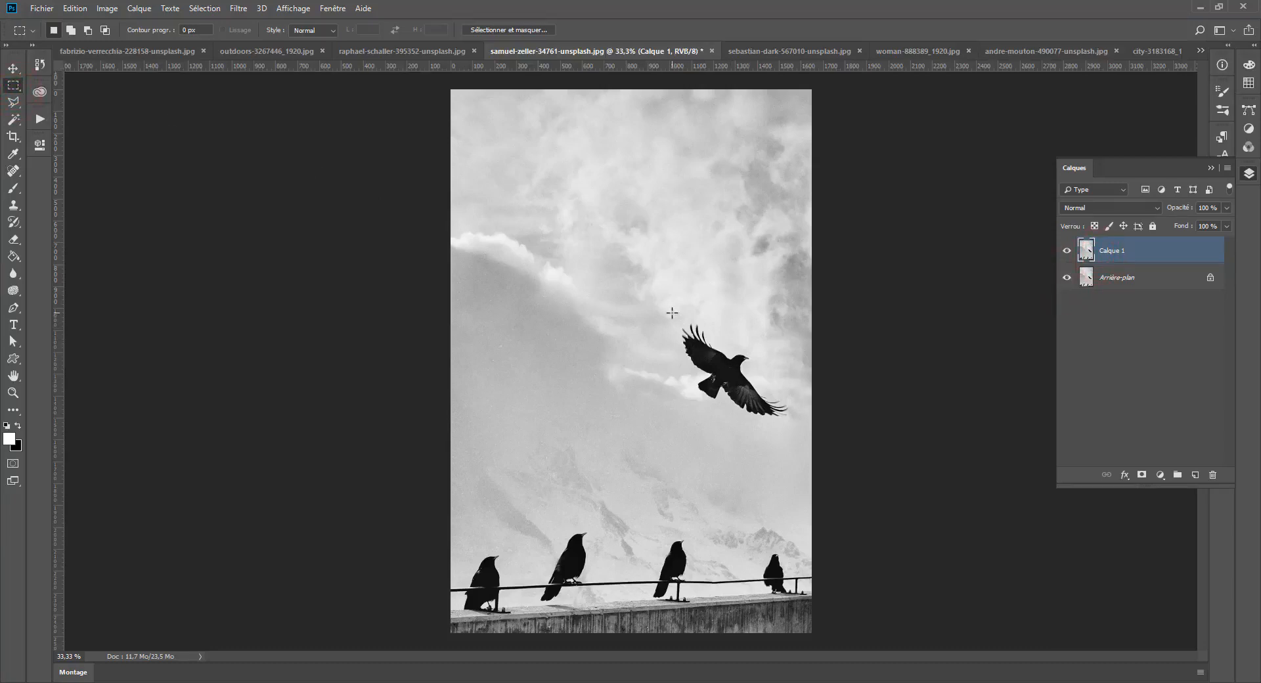
Outline the flying bird with a closed Polygonal Lasso selection on Calque 1.
{"action": "left_click", "coordinate": [13, 102]}
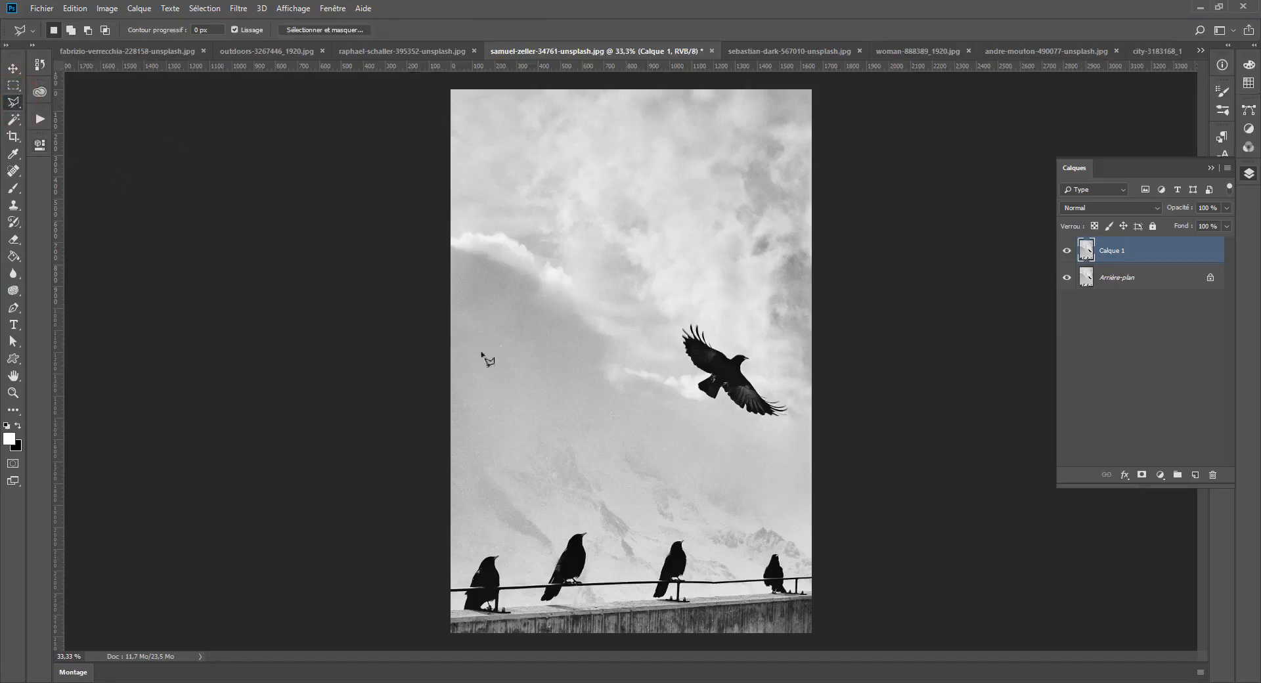
{"action": "mouse_move", "coordinate": [726, 401]}
{"action": "left_mouse_down"}
{"action": "mouse_move", "coordinate": [782, 430]}
{"action": "mouse_move", "coordinate": [802, 418]}
{"action": "mouse_move", "coordinate": [751, 377]}
{"action": "mouse_move", "coordinate": [751, 353]}
{"action": "mouse_move", "coordinate": [724, 353]}
{"action": "mouse_move", "coordinate": [687, 321]}
{"action": "mouse_move", "coordinate": [705, 376]}
{"action": "left_mouse_up"}
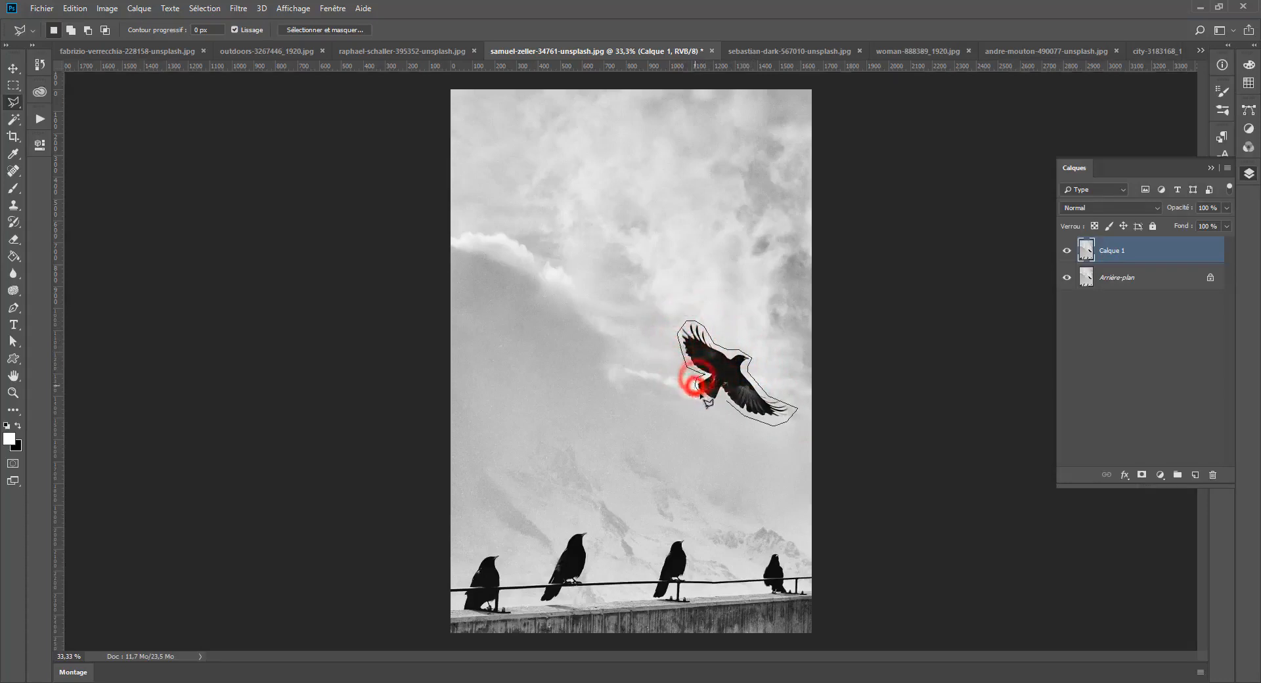
{"action": "left_click", "coordinate": [722, 403]}
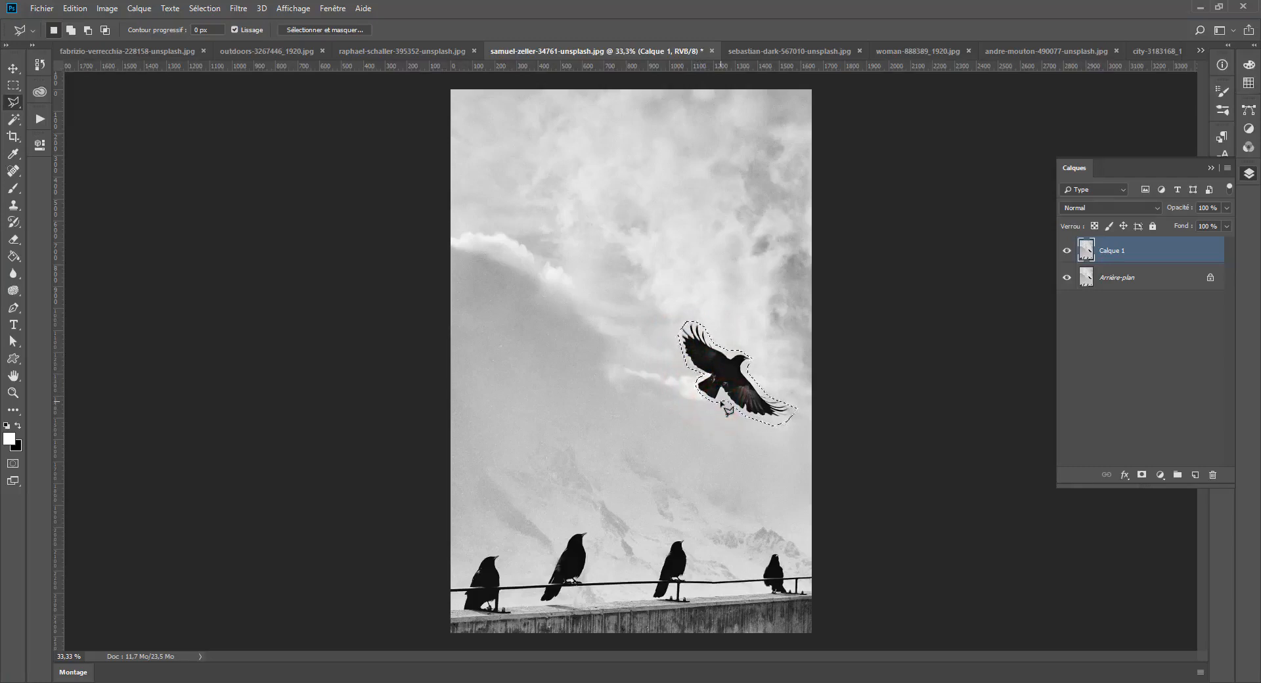
Fill the selected flying bird with Contenu pris en compte at Normal mode and 100% opacity, and clear the selection.
{"action": "left_click", "coordinate": [77, 9]}
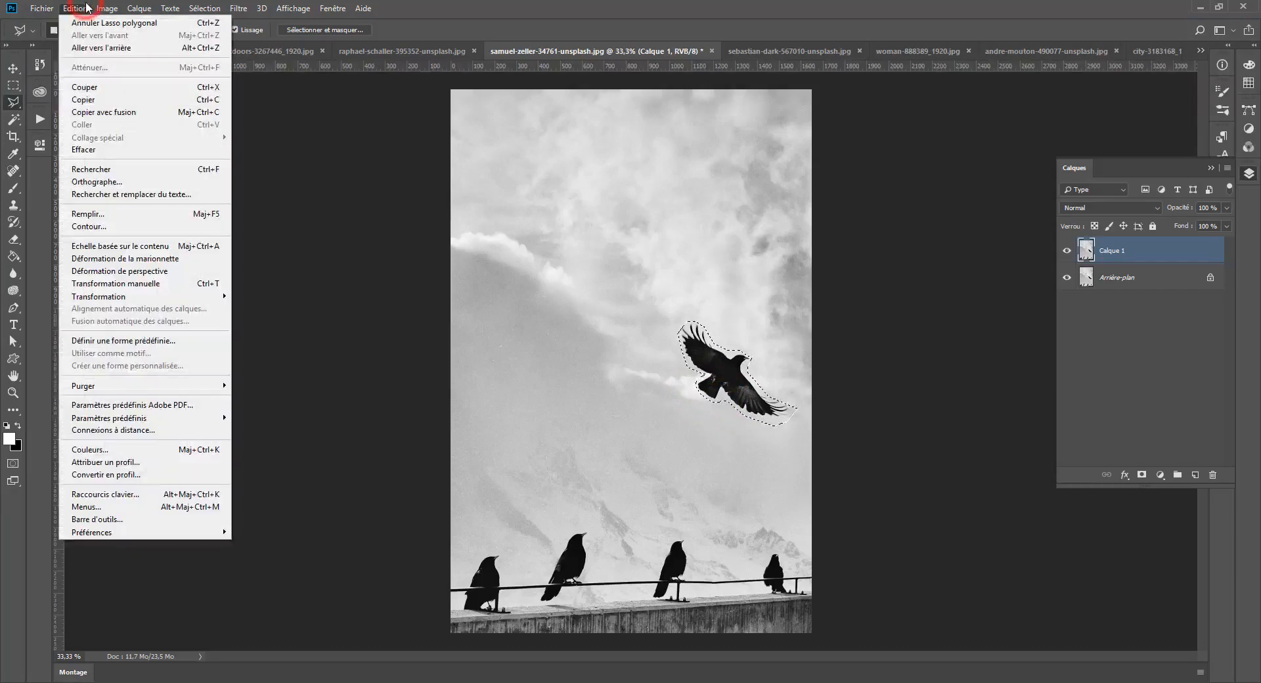
{"action": "left_click", "coordinate": [99, 213]}
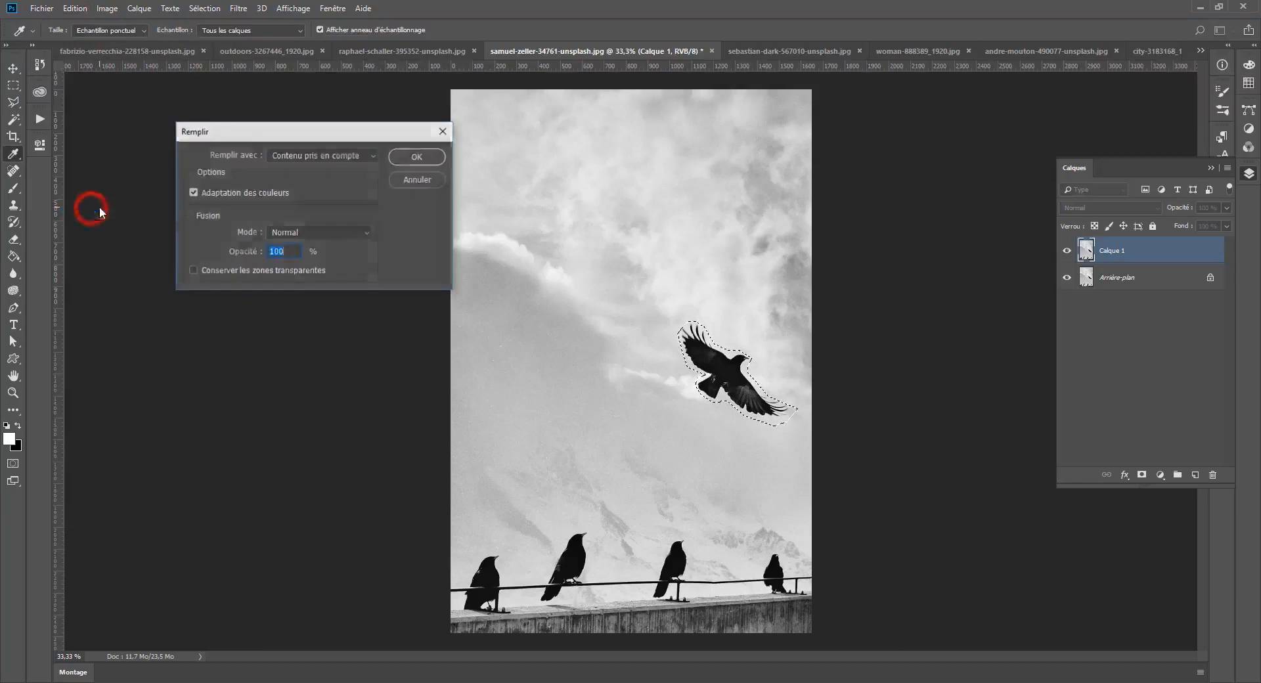
{"action": "left_click", "coordinate": [289, 155]}
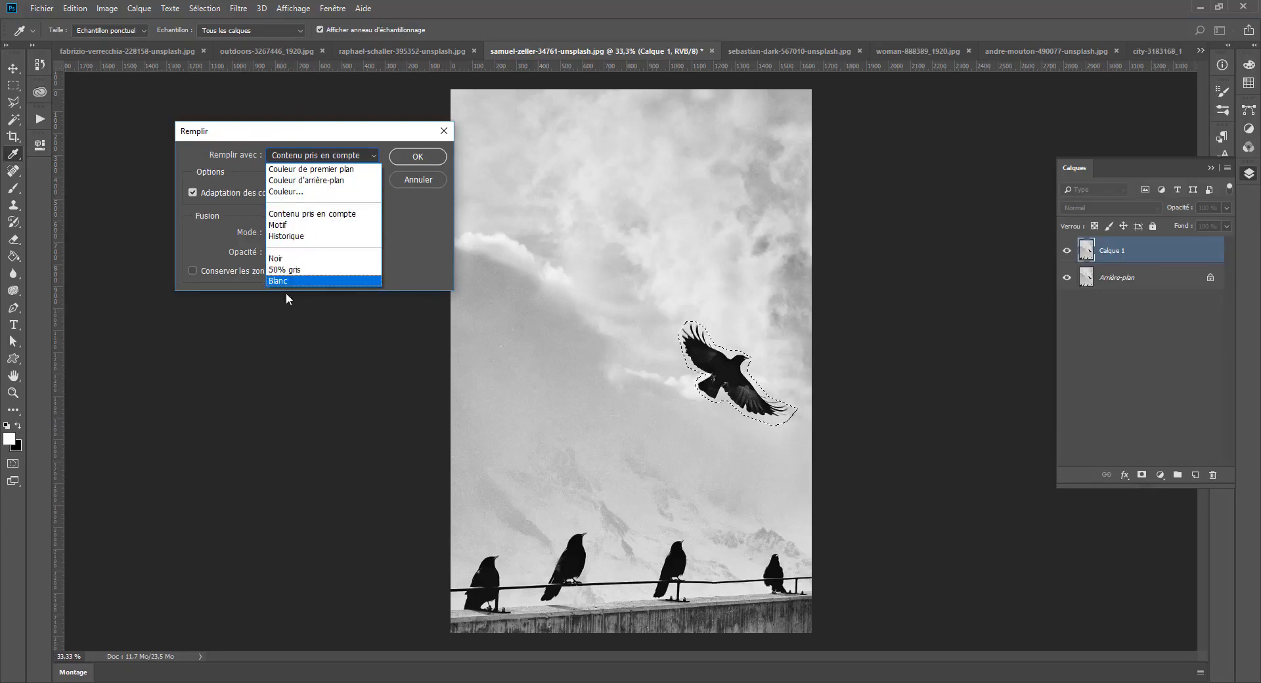
{"action": "left_click", "coordinate": [289, 213]}
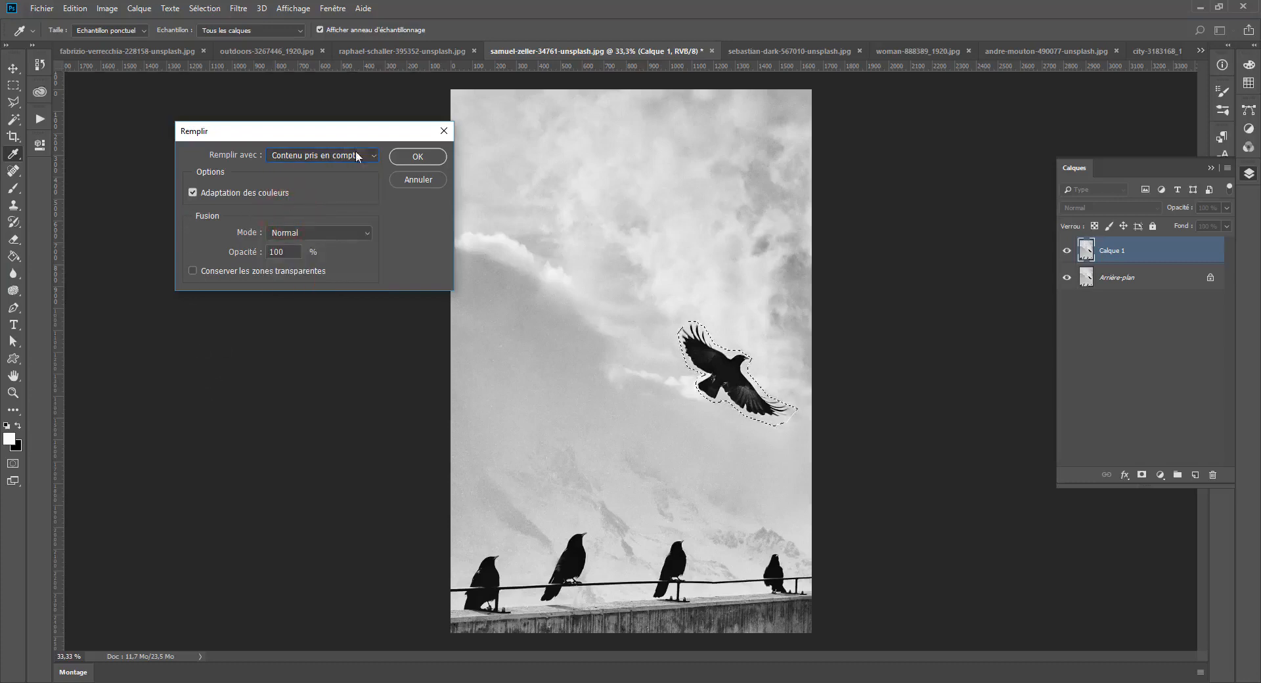
{"action": "left_click", "coordinate": [399, 158]}
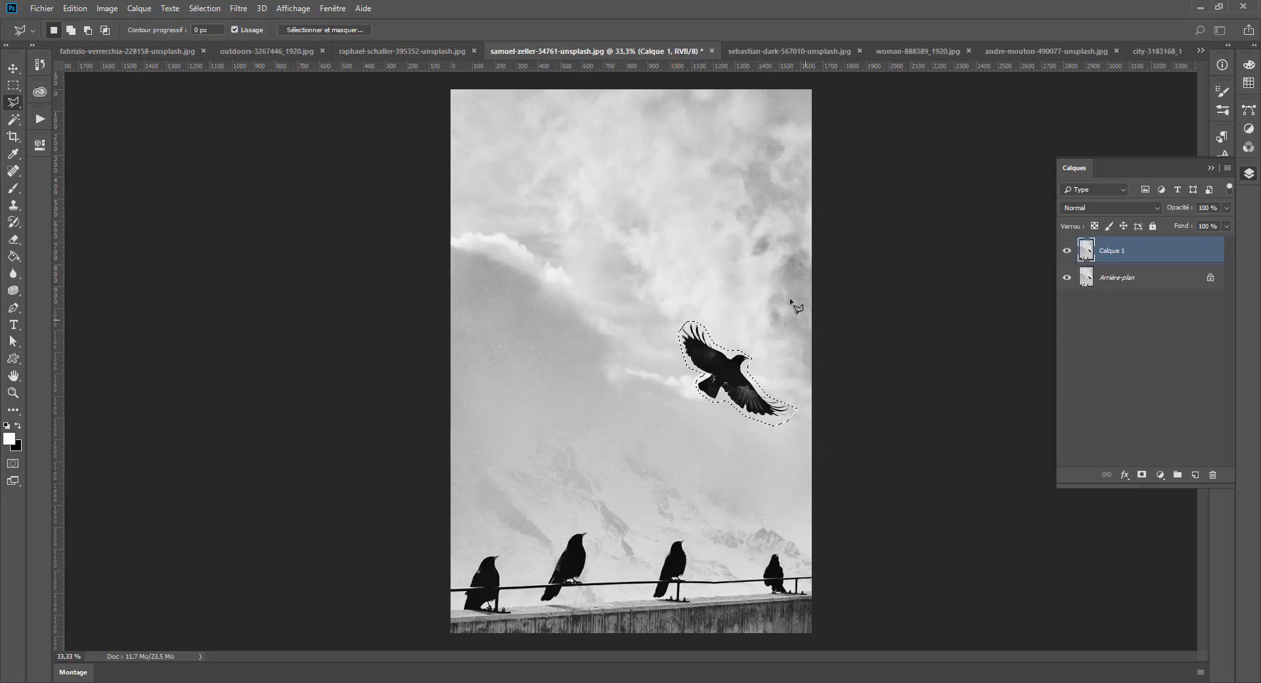
{"action": "left_click", "coordinate": [659, 384]}
{"action": "left_click", "coordinate": [586, 470]}
{"action": "left_click", "coordinate": [733, 420]}
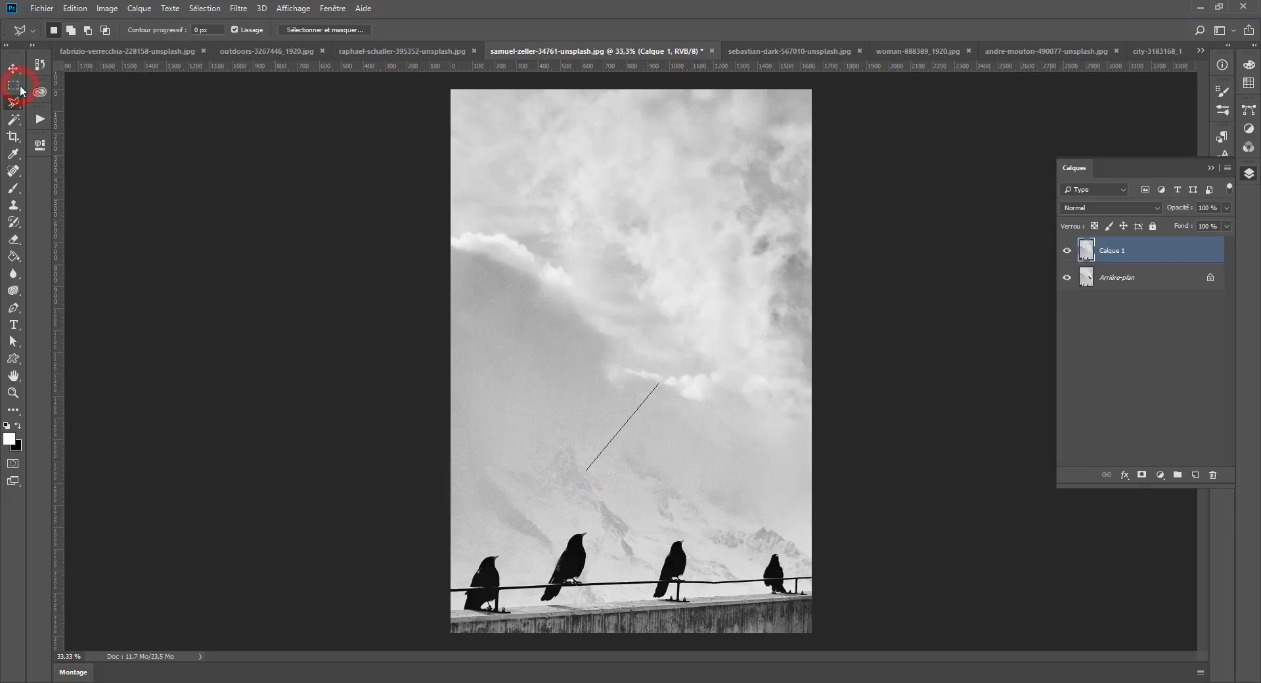
{"action": "key", "text": "Escape"}
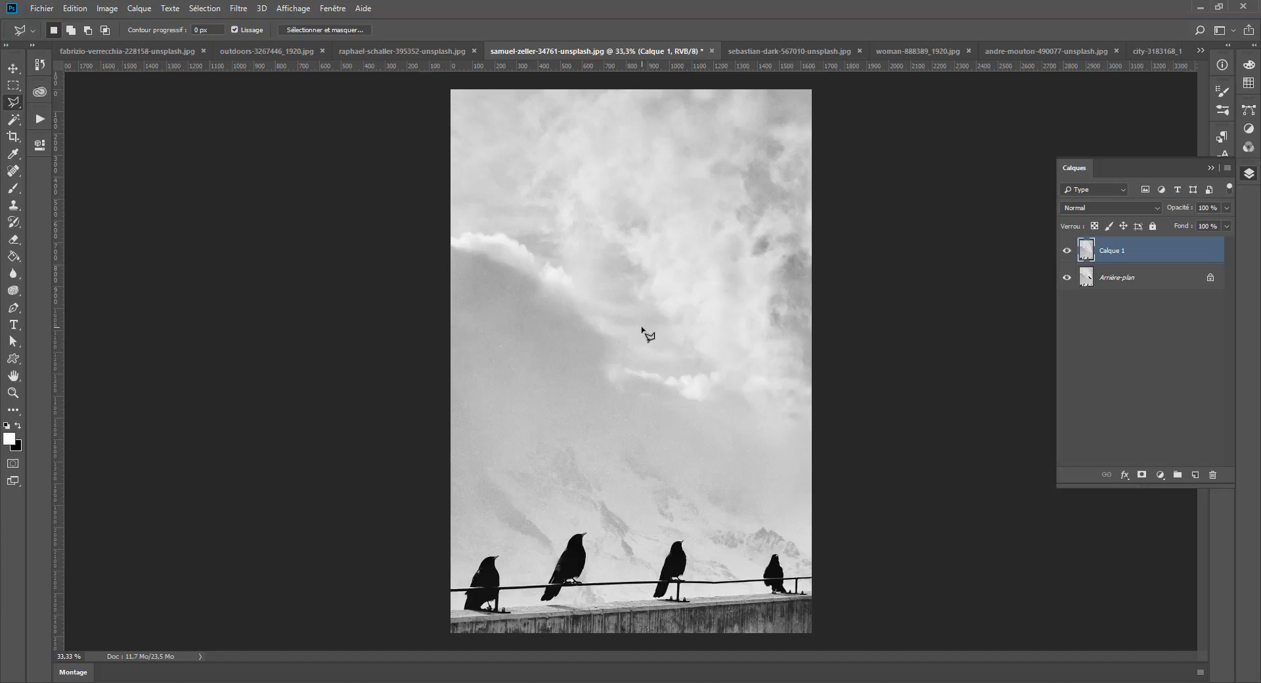
Toggle the visibility of Calque 1 several times to compare the retouched sky with the original.
{"action": "left_click", "coordinate": [1068, 253]}
{"action": "left_click", "coordinate": [1067, 253]}
{"action": "left_click", "coordinate": [1067, 251]}
{"action": "left_click", "coordinate": [1067, 252]}
{"action": "left_click", "coordinate": [1067, 252]}
{"action": "left_click", "coordinate": [1066, 252]}
Look through the other open photos and bring up city-3183168_1920.jpg.
{"action": "left_click", "coordinate": [763, 54]}
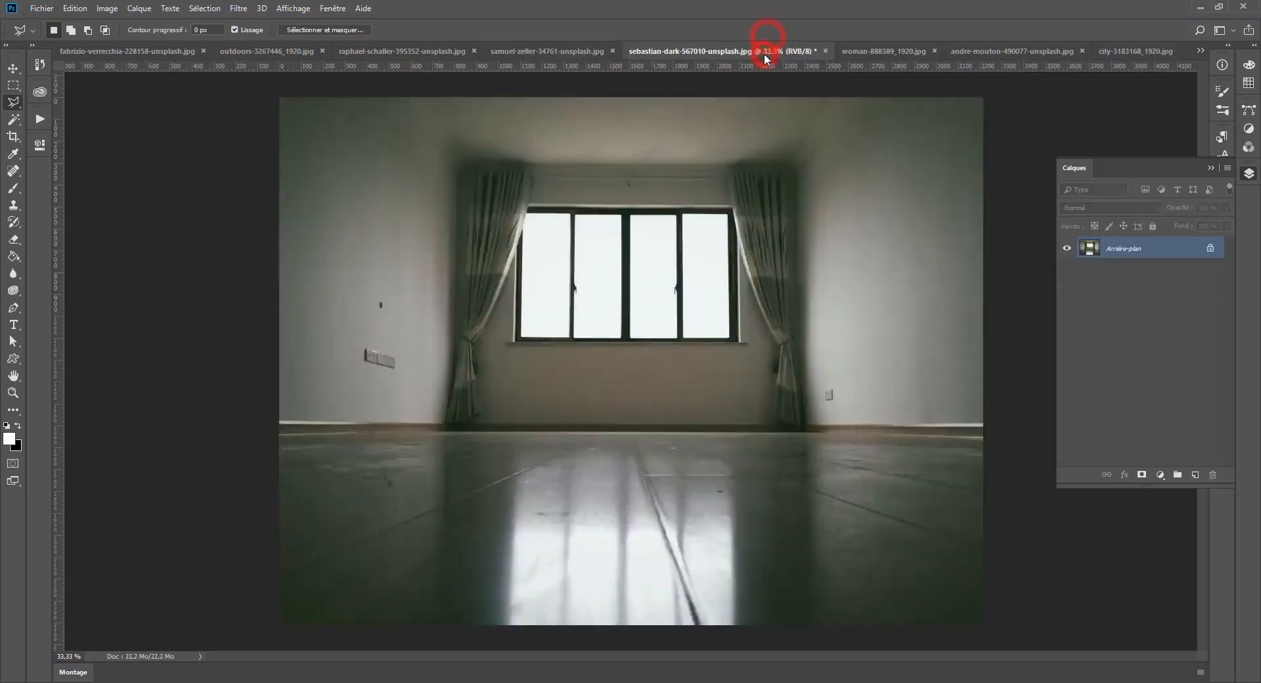
{"action": "left_click", "coordinate": [391, 51]}
{"action": "left_click", "coordinate": [303, 50]}
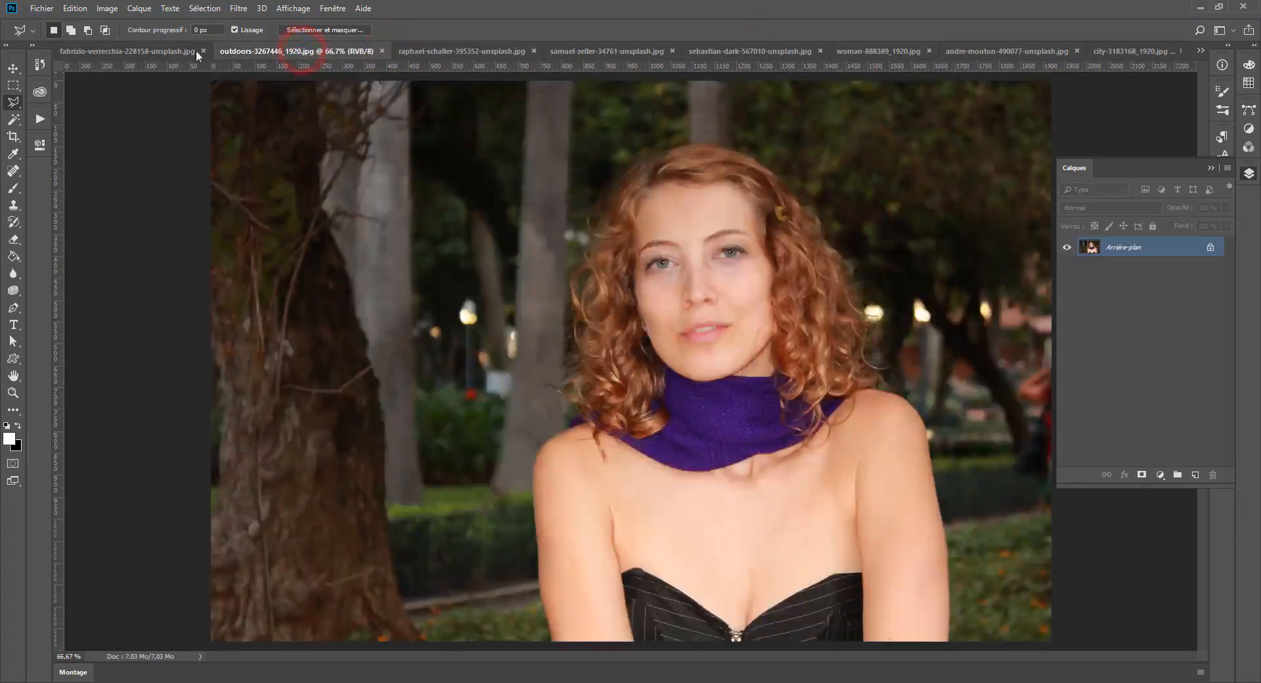
{"action": "left_click", "coordinate": [138, 51]}
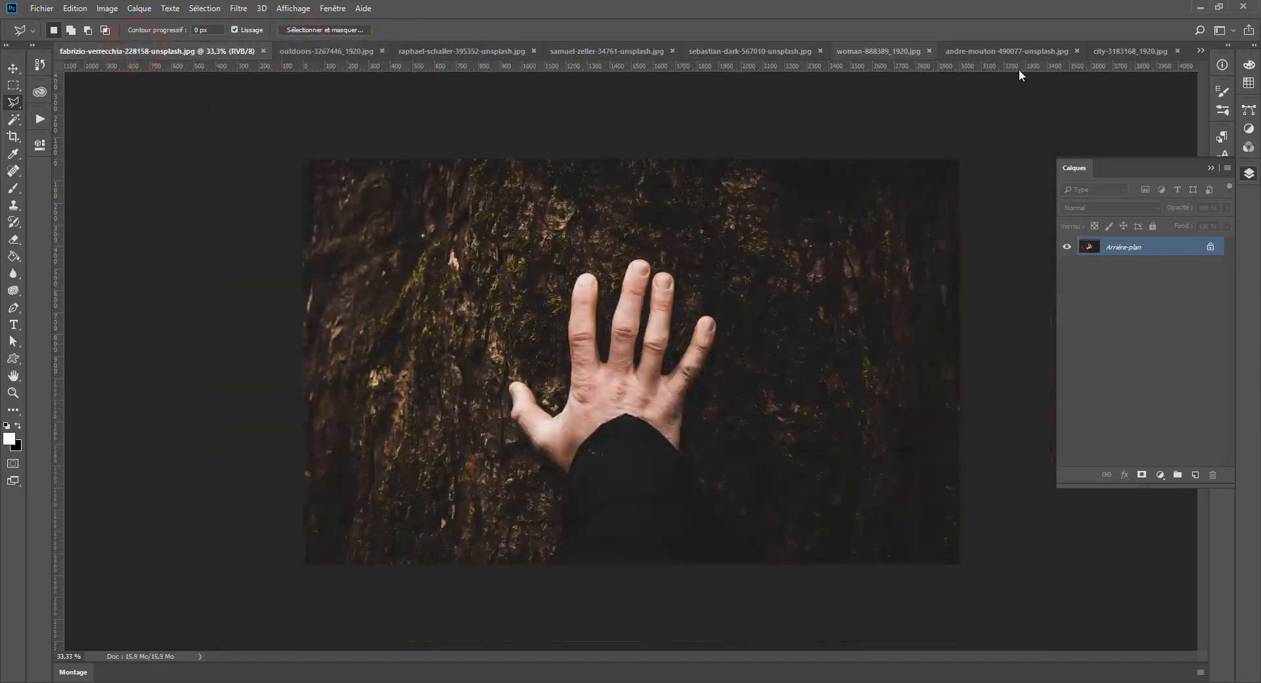
{"action": "left_click", "coordinate": [1143, 52]}
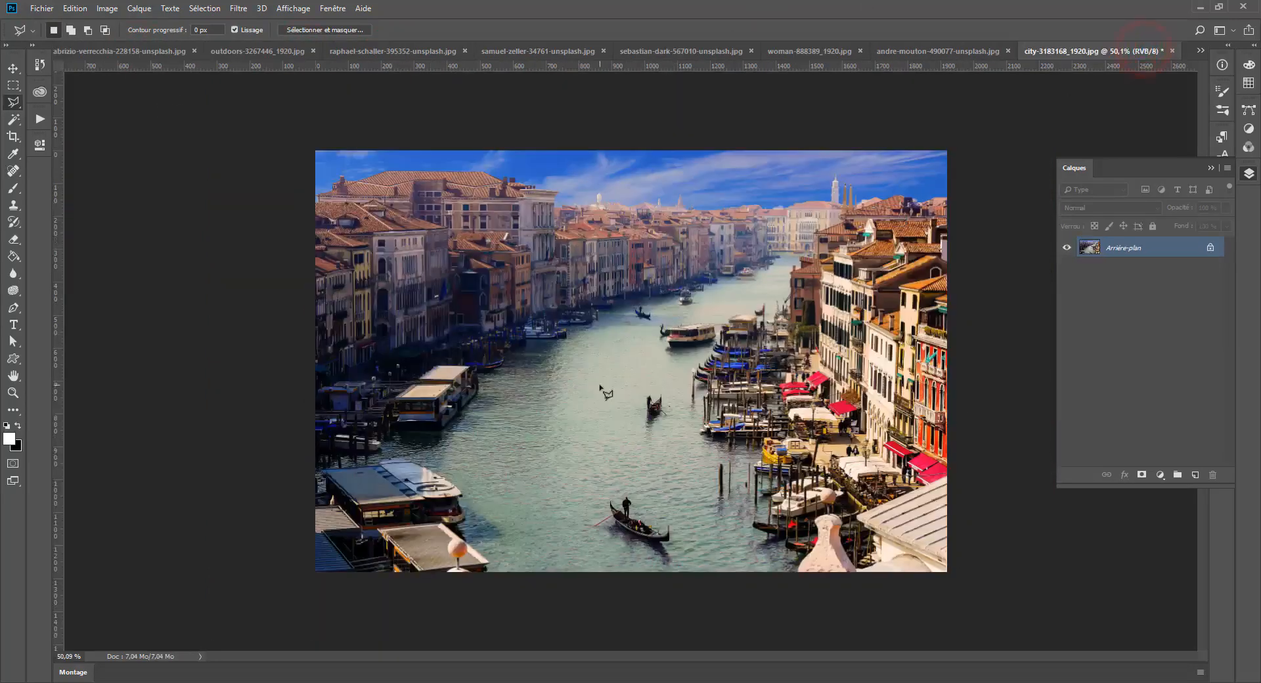
Outline the foreground gondola and the water around it with a closed Polygonal Lasso selection.
{"action": "left_click", "coordinate": [671, 519]}
{"action": "left_click", "coordinate": [674, 547]}
{"action": "left_click", "coordinate": [679, 568]}
{"action": "left_click", "coordinate": [659, 576]}
{"action": "left_click", "coordinate": [626, 560]}
{"action": "left_click", "coordinate": [606, 535]}
{"action": "left_click", "coordinate": [569, 533]}
{"action": "double_click", "coordinate": [562, 484]}
Try removing the selected gondola with a Contenu pris en compte fill at 100% opacity, and undo the fill and deselection.
{"action": "left_click", "coordinate": [102, 8]}
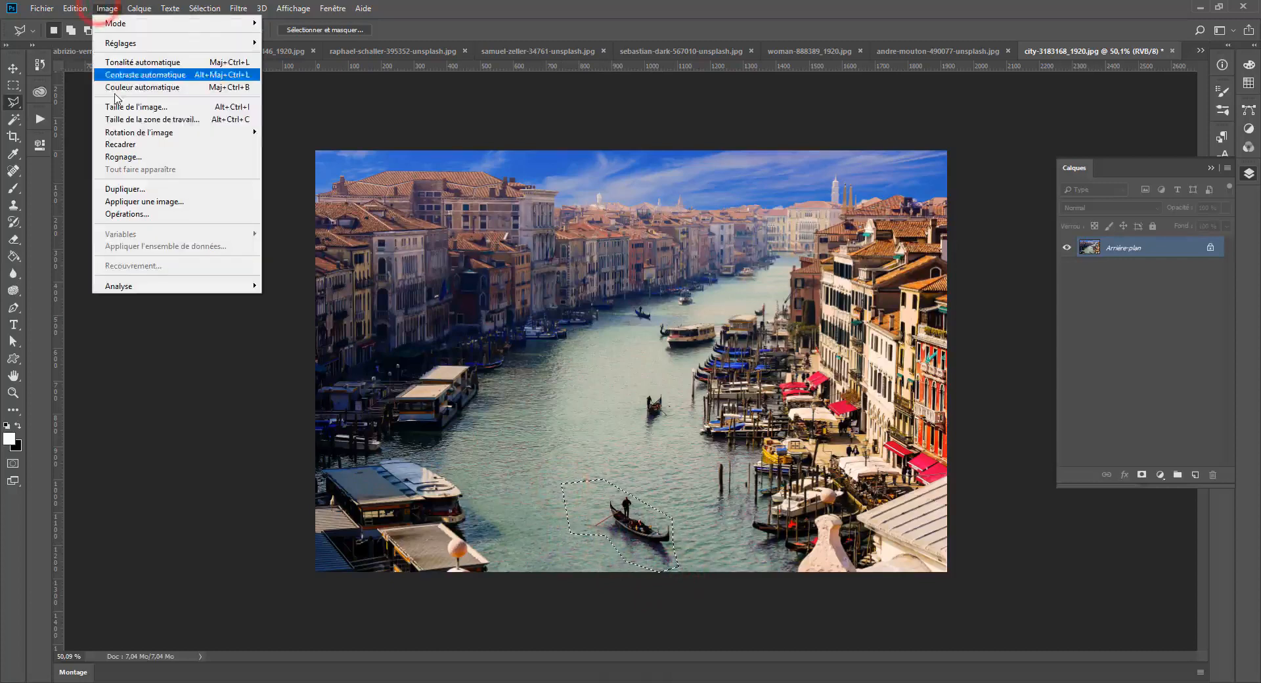
{"action": "mouse_move", "coordinate": [74, 8]}
{"action": "left_click", "coordinate": [99, 213]}
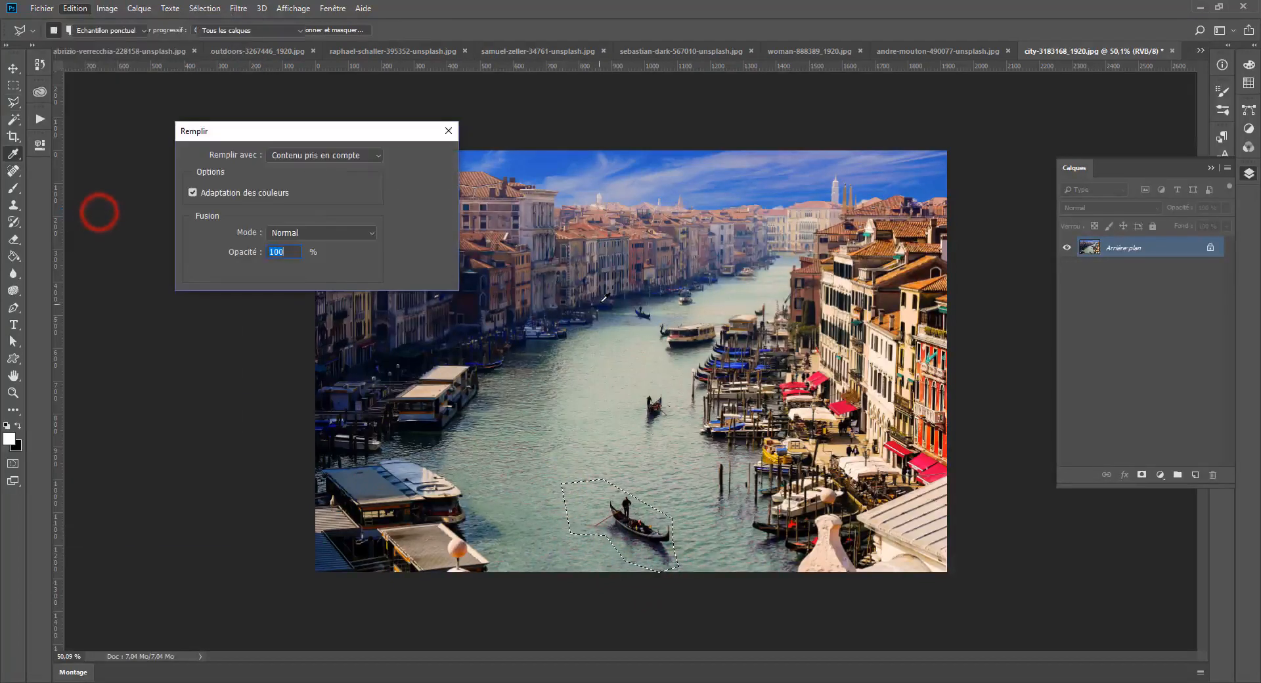
{"action": "left_click", "coordinate": [419, 153]}
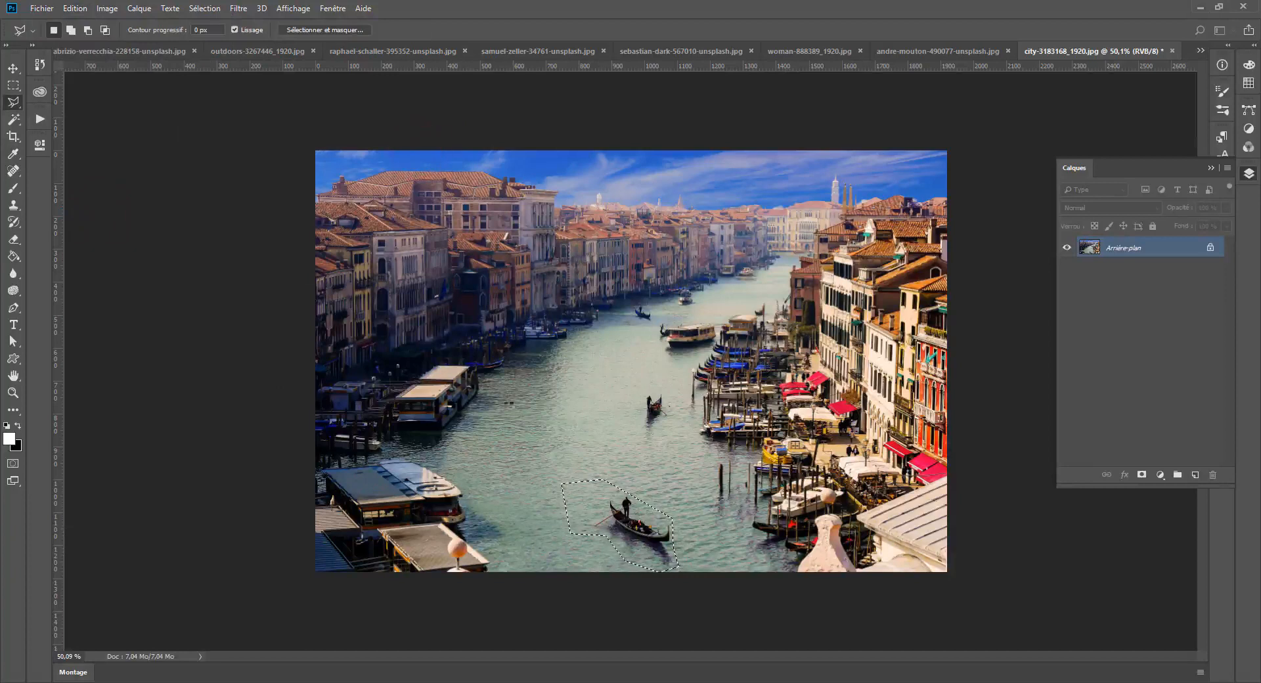
{"action": "left_click", "coordinate": [571, 446]}
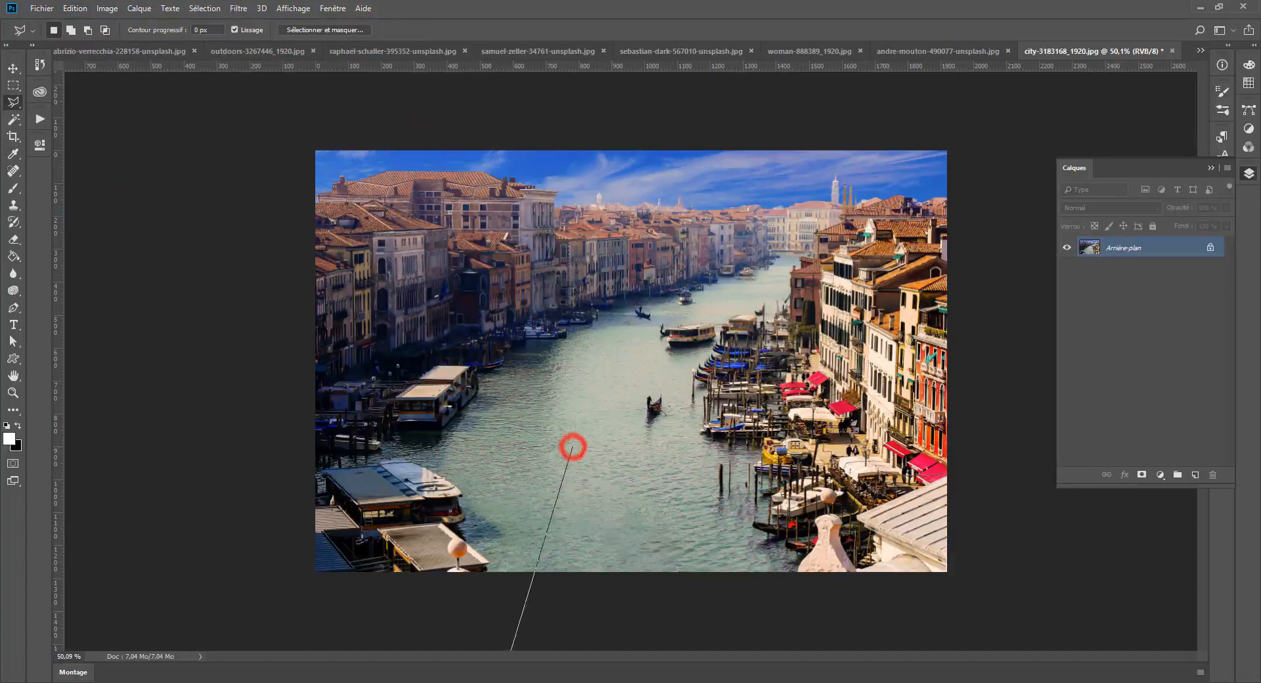
{"action": "left_click", "coordinate": [565, 503]}
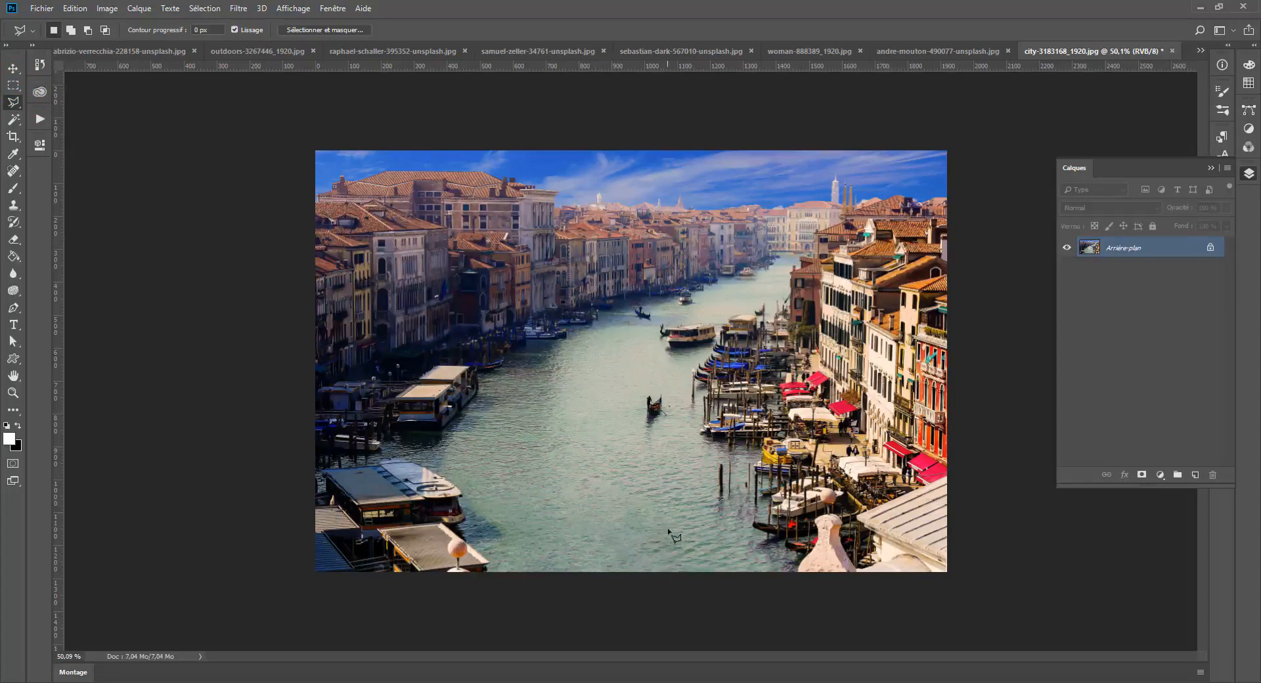
{"action": "key", "text": "ctrl+alt+z"}
{"action": "key", "text": "ctrl+alt+z"}
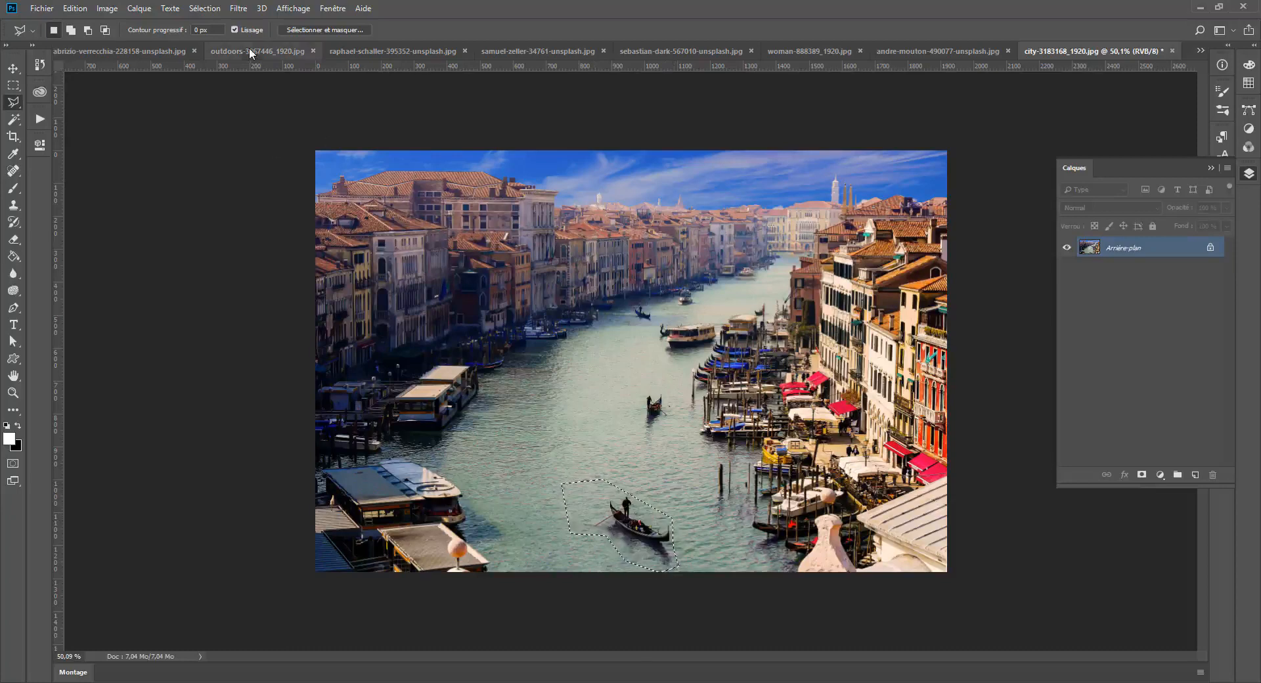
Return to the black-and-white bird photo, undo the deselection and the bird's fill, and check the history.
{"action": "left_click", "coordinate": [513, 48]}
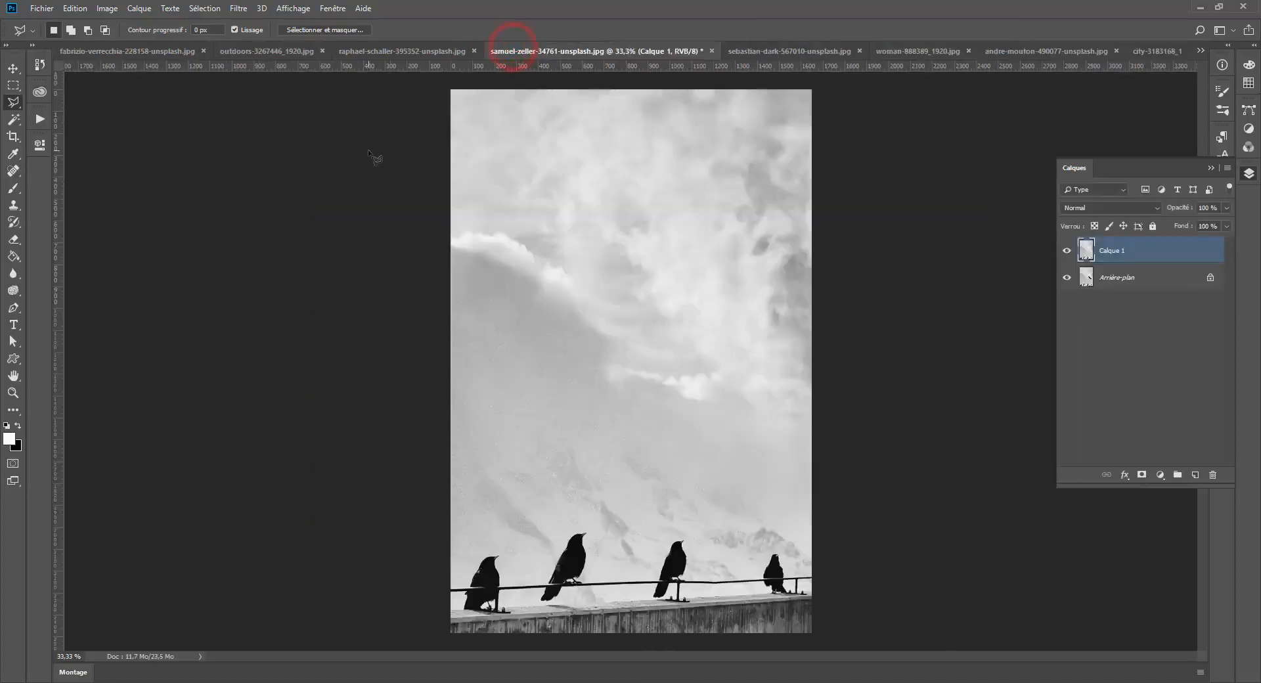
{"action": "key", "text": "ctrl+alt+z"}
{"action": "key", "text": "ctrl+alt+z"}
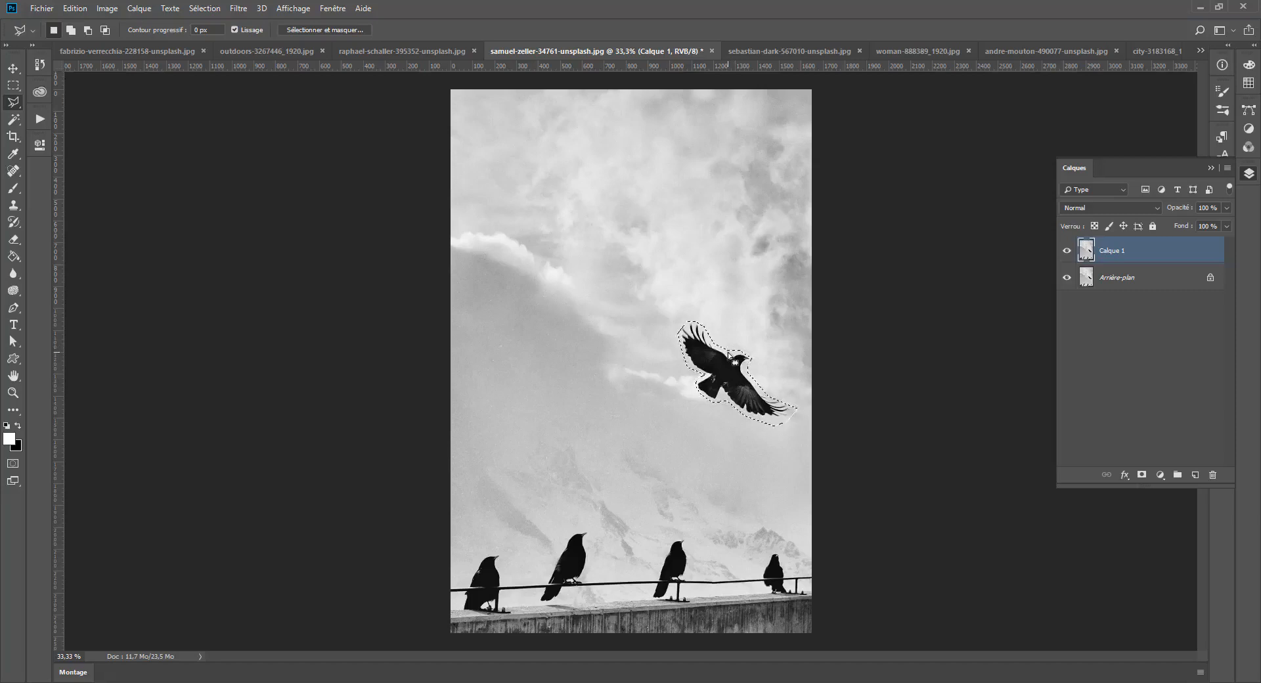
{"action": "left_click", "coordinate": [40, 64]}
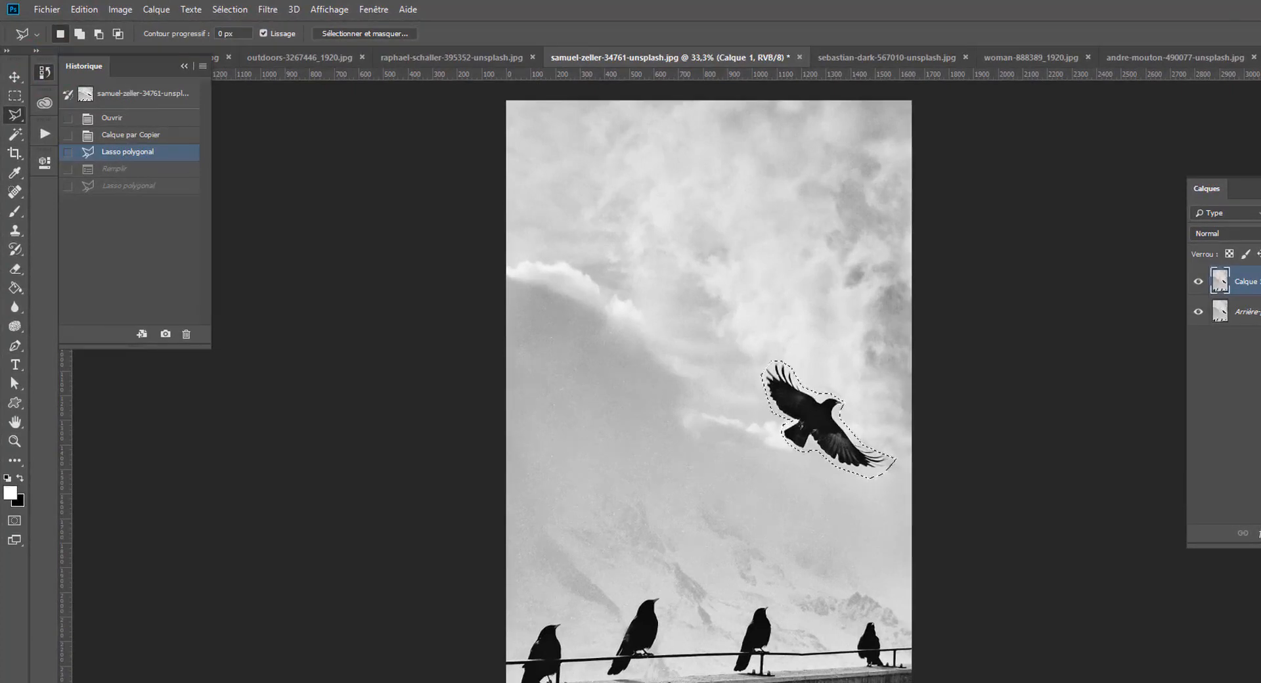
{"action": "left_click", "coordinate": [41, 105]}
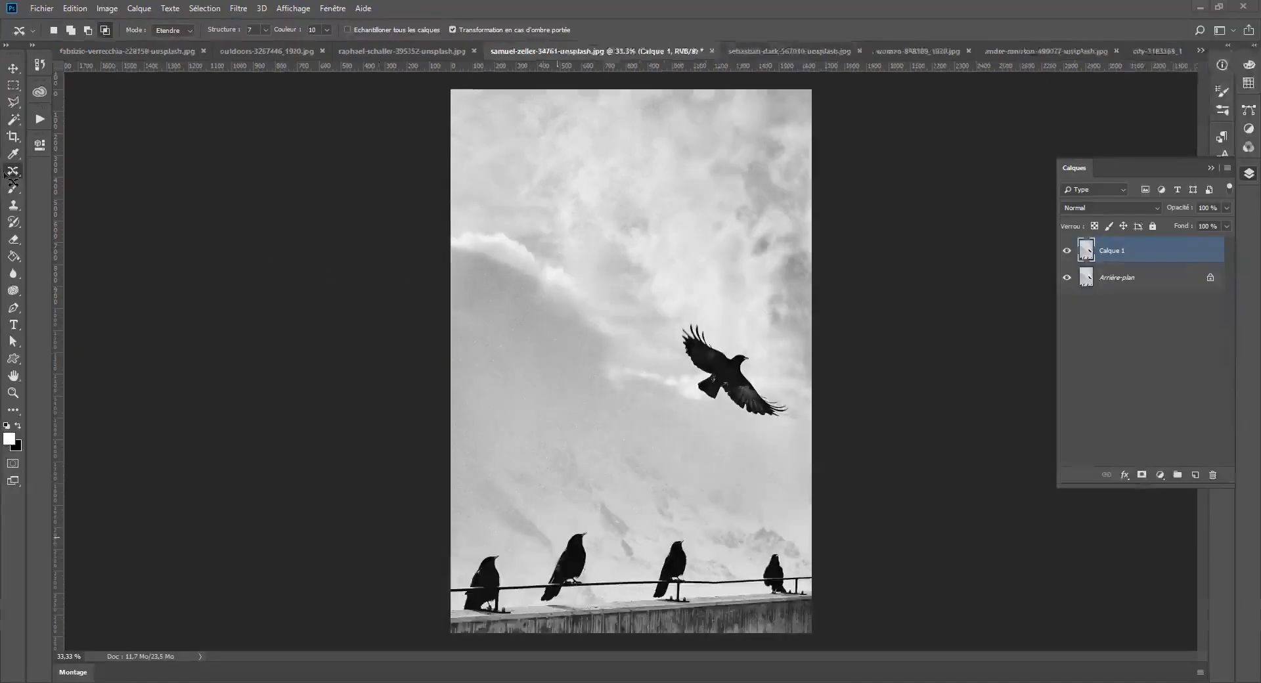
Activate the Content-Aware Move tool (Déplacement basé sur le contenu) from the group of healing tools.
{"action": "left_click", "coordinate": [13, 155]}
{"action": "left_click", "coordinate": [13, 170]}
{"action": "left_click", "coordinate": [12, 156]}
{"action": "left_click", "coordinate": [14, 171]}
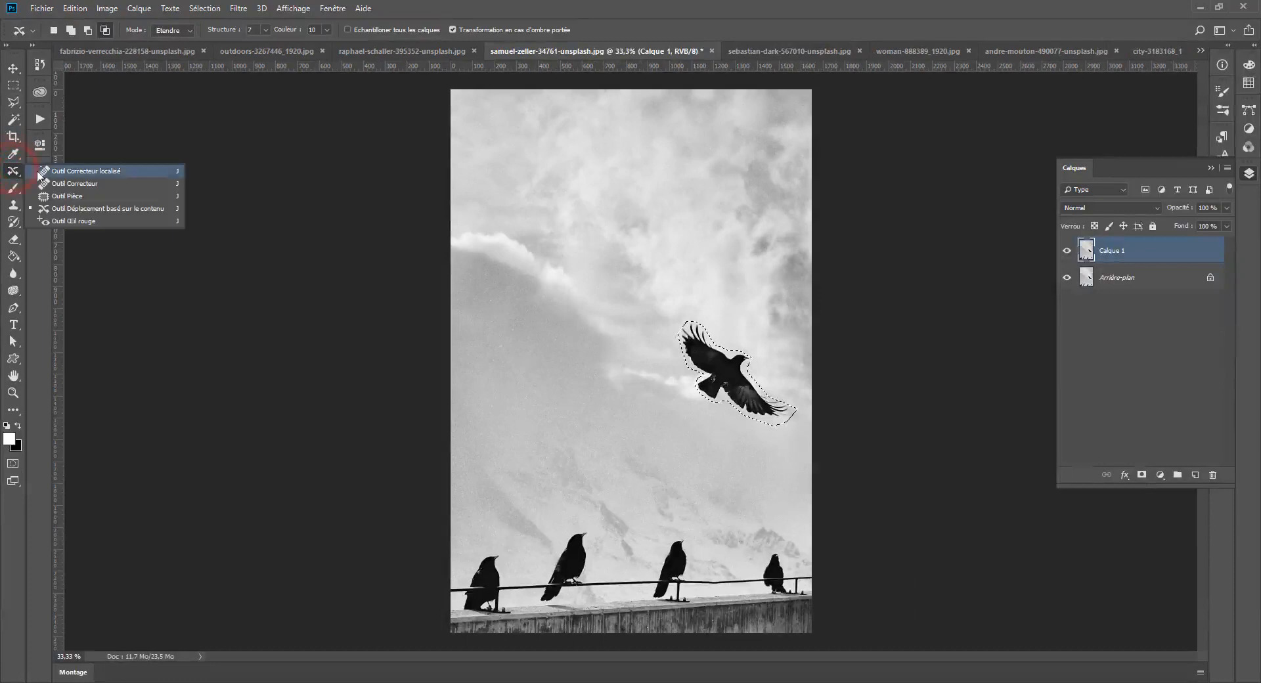
{"action": "left_click", "coordinate": [94, 172]}
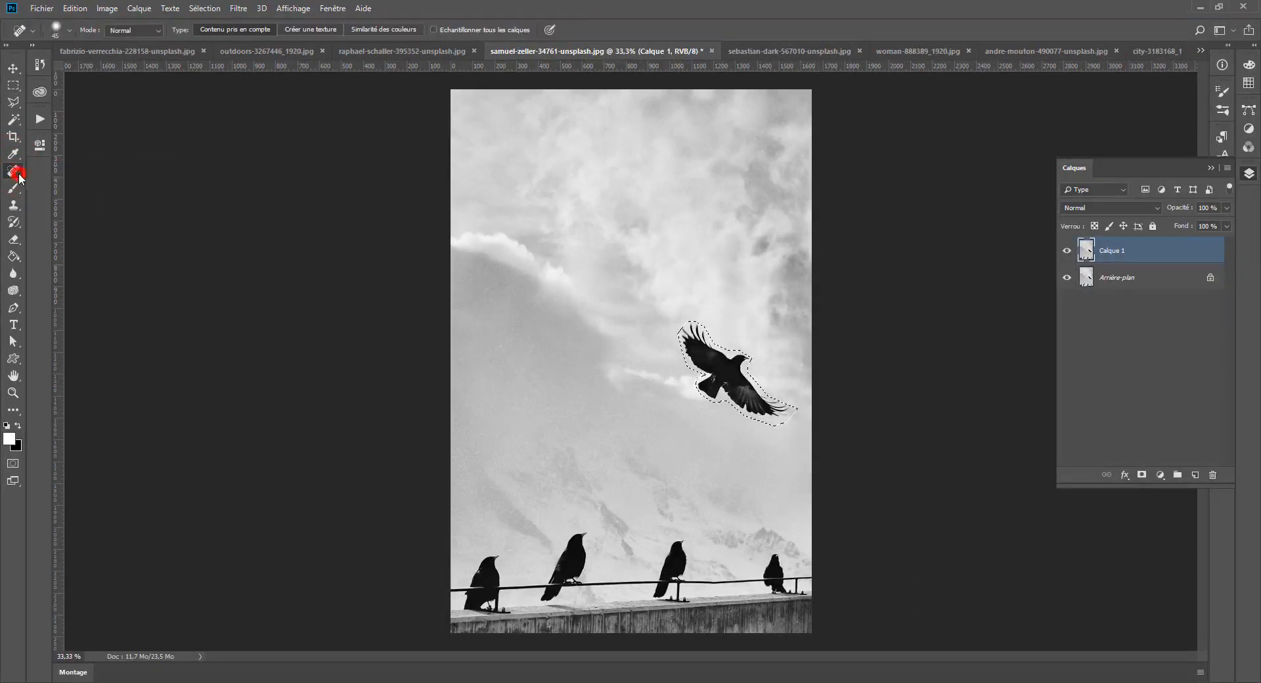
{"action": "left_click", "coordinate": [21, 176]}
{"action": "left_click", "coordinate": [84, 211]}
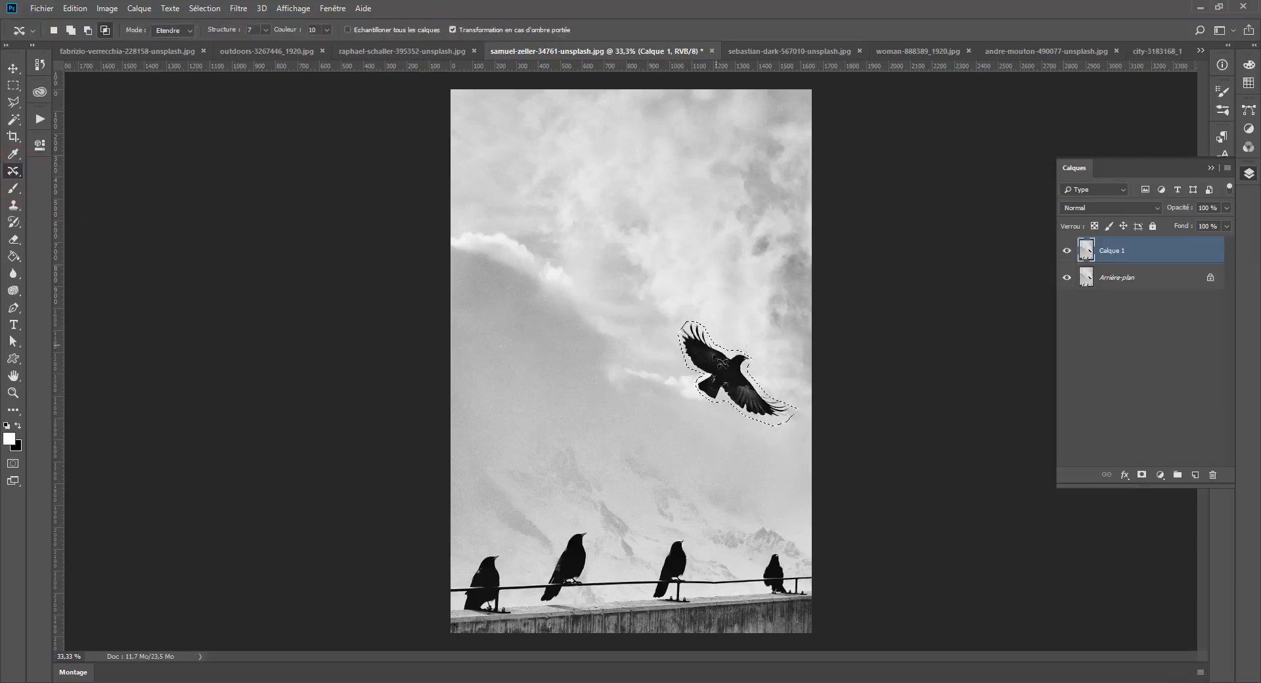
Try duplicating the selected bird into the upper-left sky with the tool in Etendre mode, and undo it.
{"action": "left_click_drag", "start_coordinate": [718, 372], "coordinate": [513, 201]}
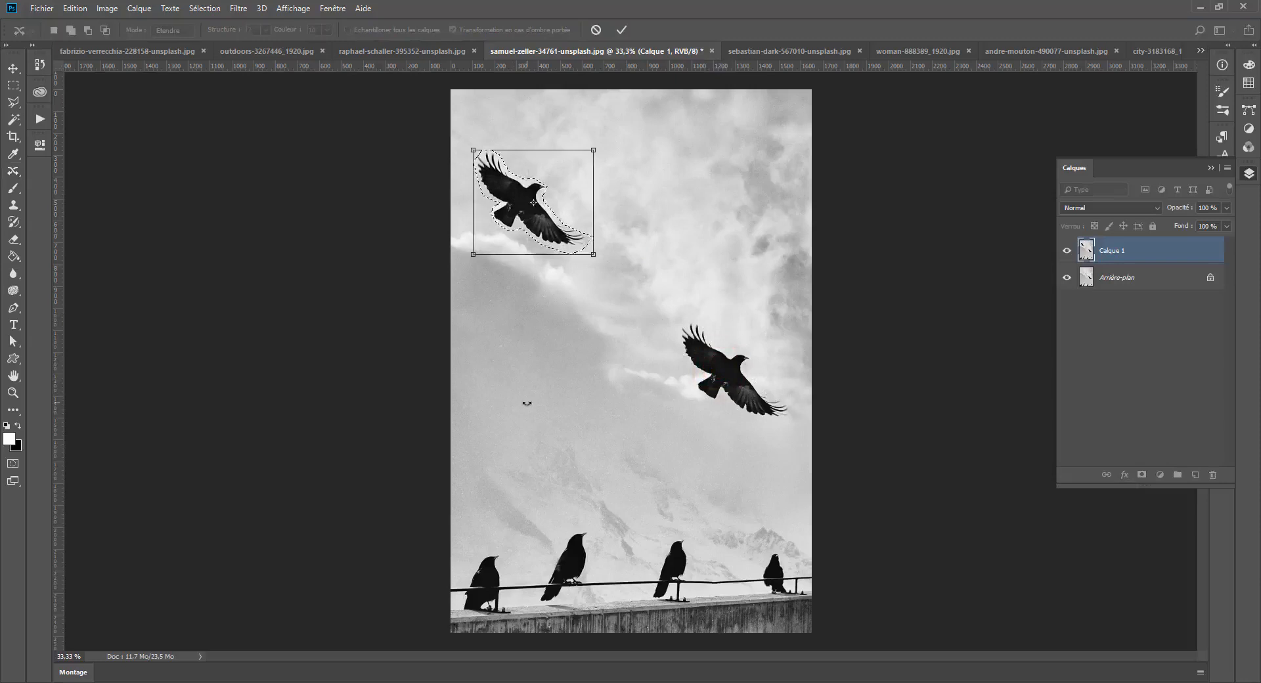
{"action": "key", "text": "Return"}
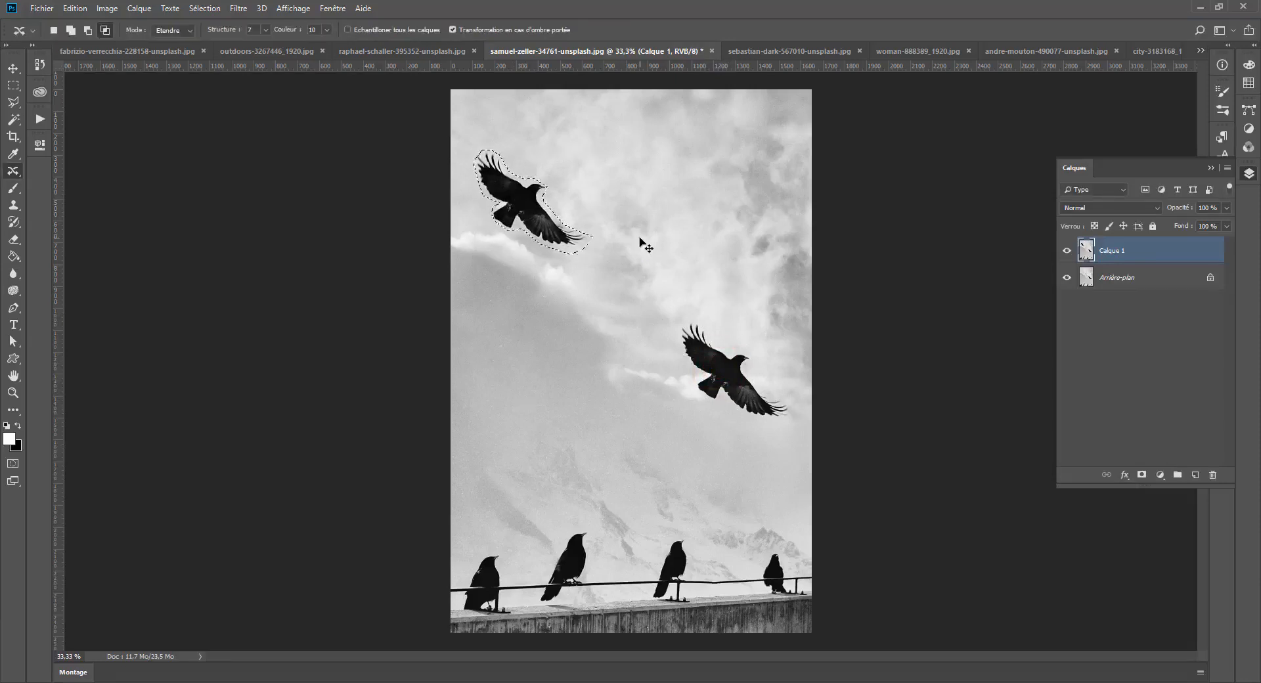
{"action": "key", "text": "ctrl+z"}
Set the tool's mode to Déplacer and move the selected bird into the upper-left area of the sky.
{"action": "left_click", "coordinate": [176, 30]}
{"action": "left_click", "coordinate": [169, 43]}
{"action": "left_click_drag", "start_coordinate": [744, 376], "coordinate": [537, 188]}
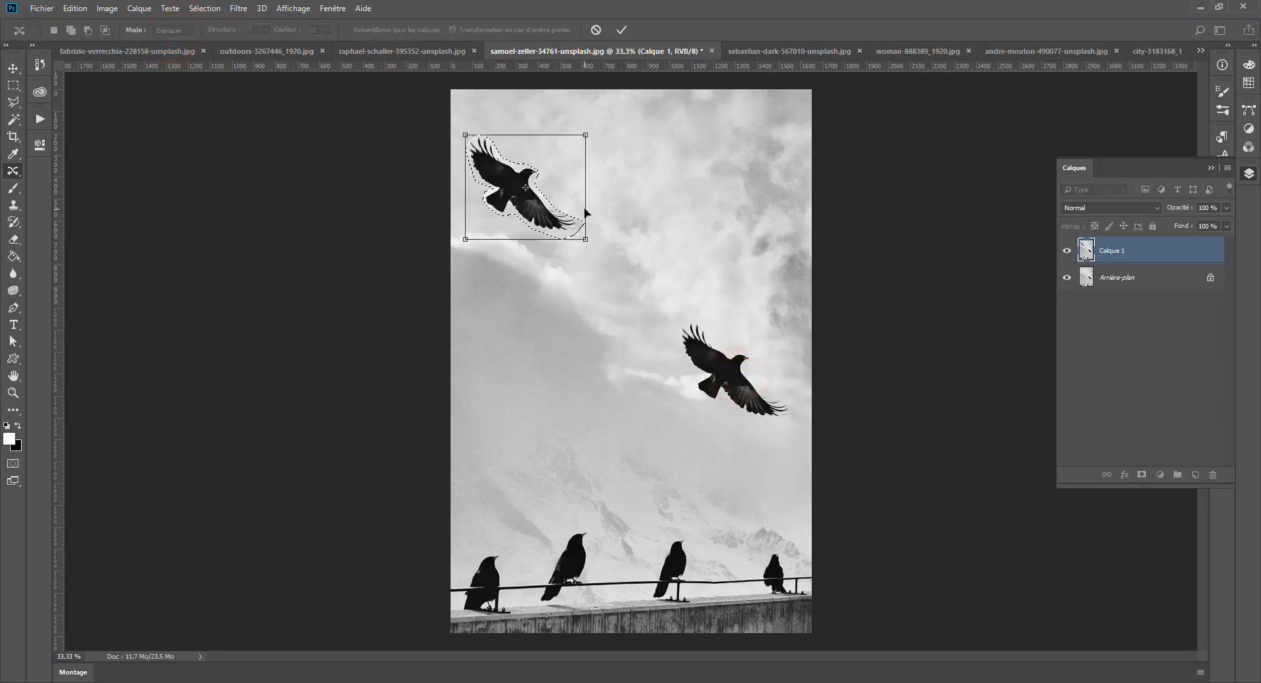
{"action": "left_click", "coordinate": [572, 358]}
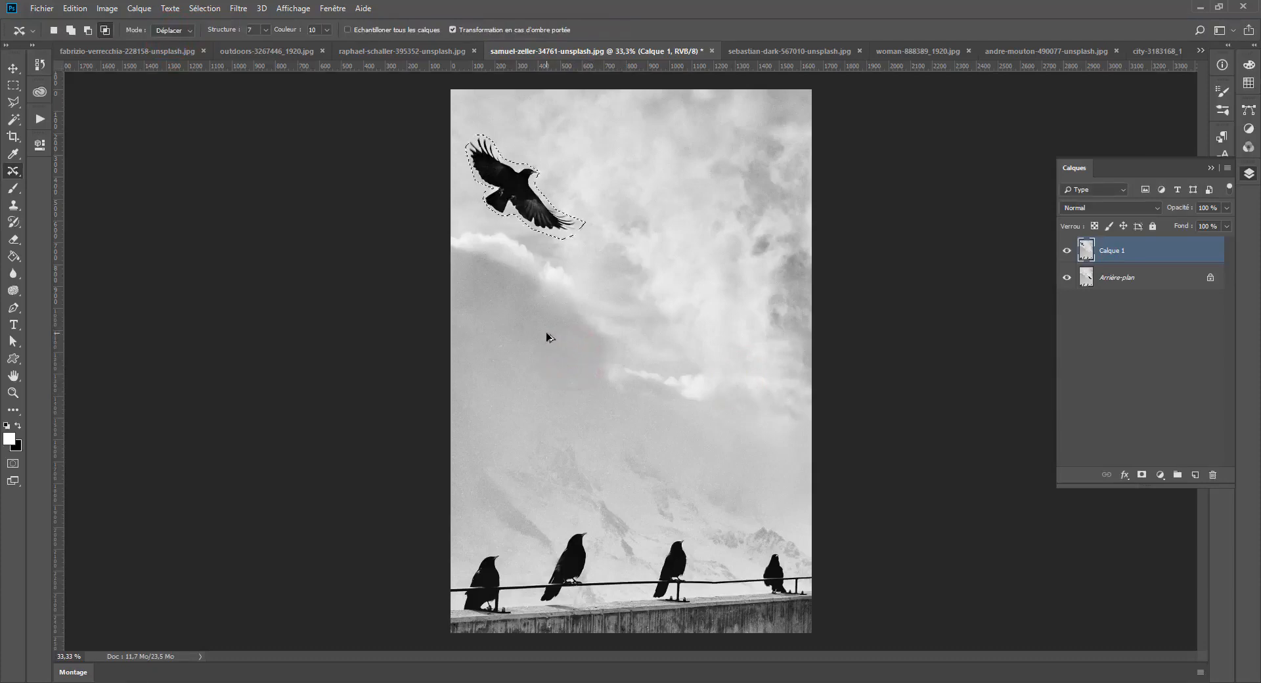
Undo the bird's move and outline the flying bird again in new-selection mode.
{"action": "key", "text": "ctrl+z"}
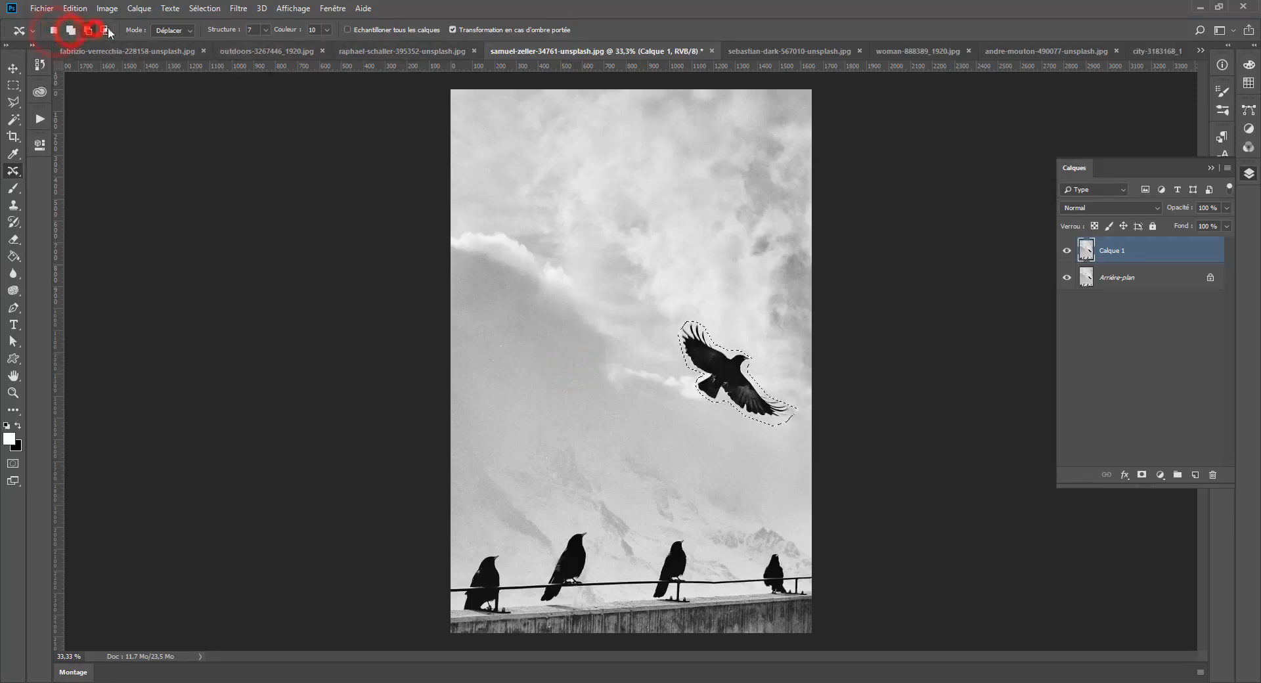
{"action": "left_click", "coordinate": [54, 30]}
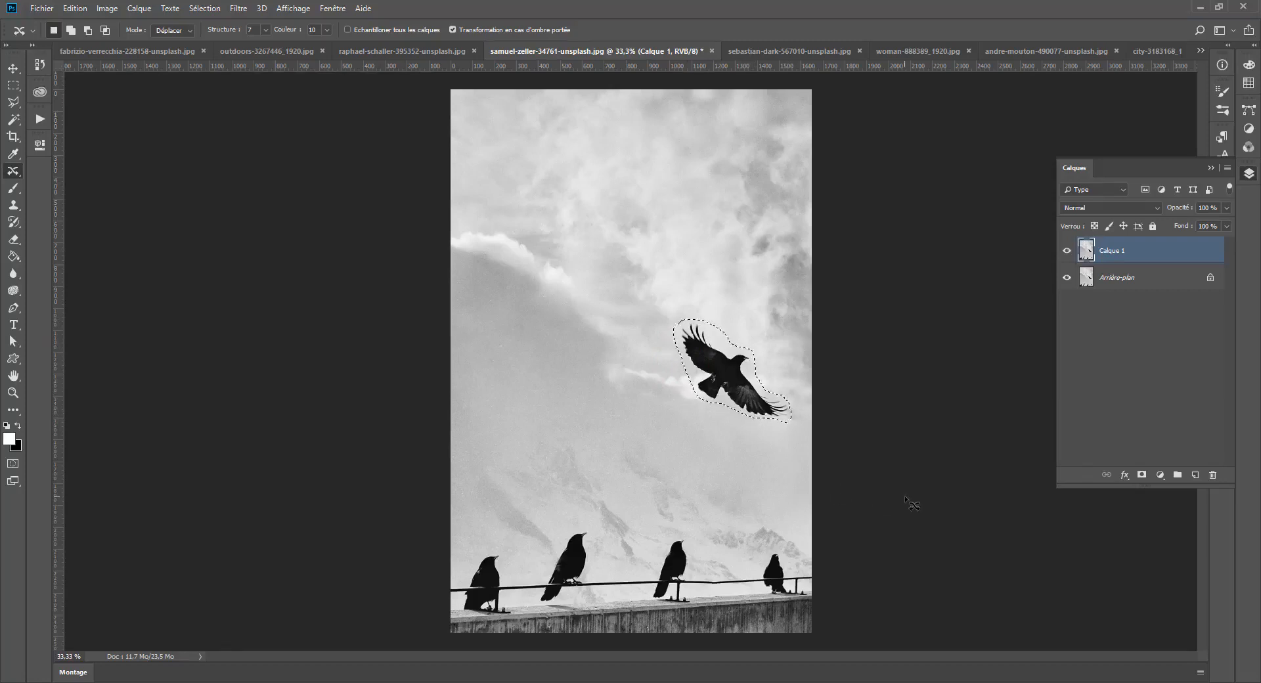
Try the add-to-selection and new-selection modes with freehand outlines in the sky around the flying bird.
{"action": "left_click", "coordinate": [71, 31]}
{"action": "mouse_move", "coordinate": [617, 374]}
{"action": "left_mouse_down"}
{"action": "mouse_move", "coordinate": [688, 303]}
{"action": "mouse_move", "coordinate": [625, 320]}
{"action": "mouse_move", "coordinate": [678, 300]}
{"action": "mouse_move", "coordinate": [641, 295]}
{"action": "left_mouse_up"}
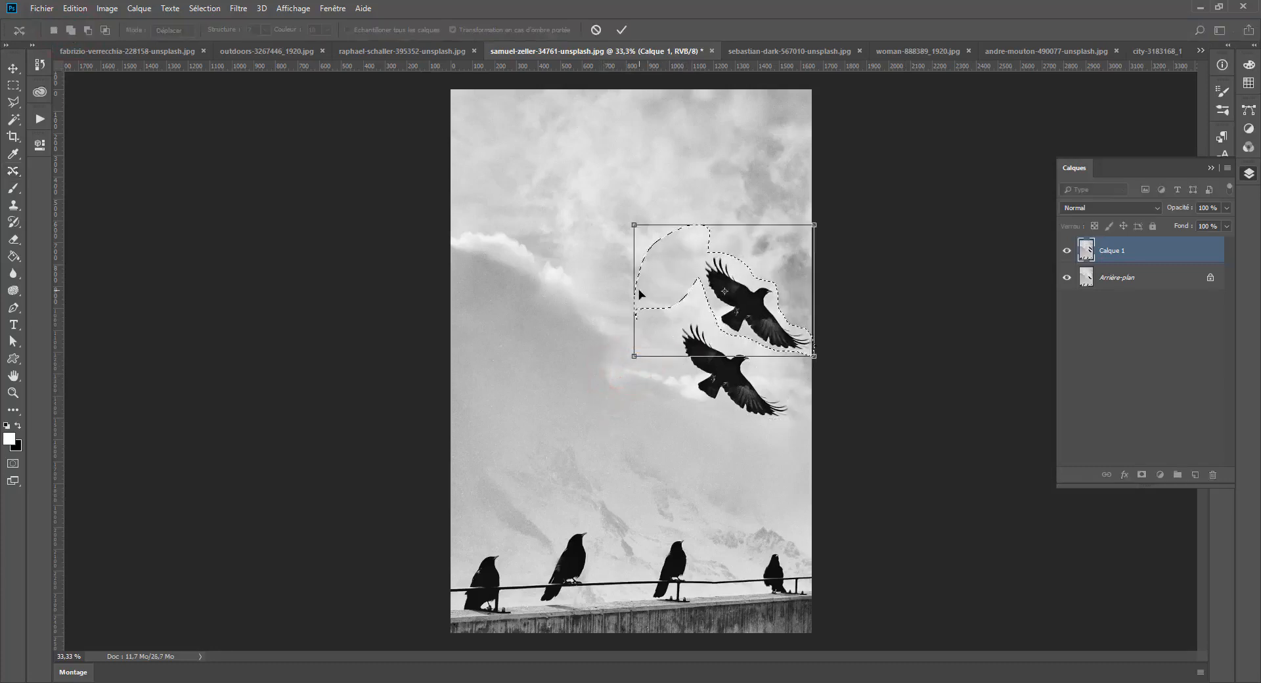
{"action": "key", "text": "Escape"}
{"action": "left_click", "coordinate": [54, 30]}
{"action": "mouse_move", "coordinate": [661, 225]}
{"action": "left_mouse_down"}
{"action": "mouse_move", "coordinate": [594, 296]}
{"action": "mouse_move", "coordinate": [582, 264]}
{"action": "left_mouse_up"}
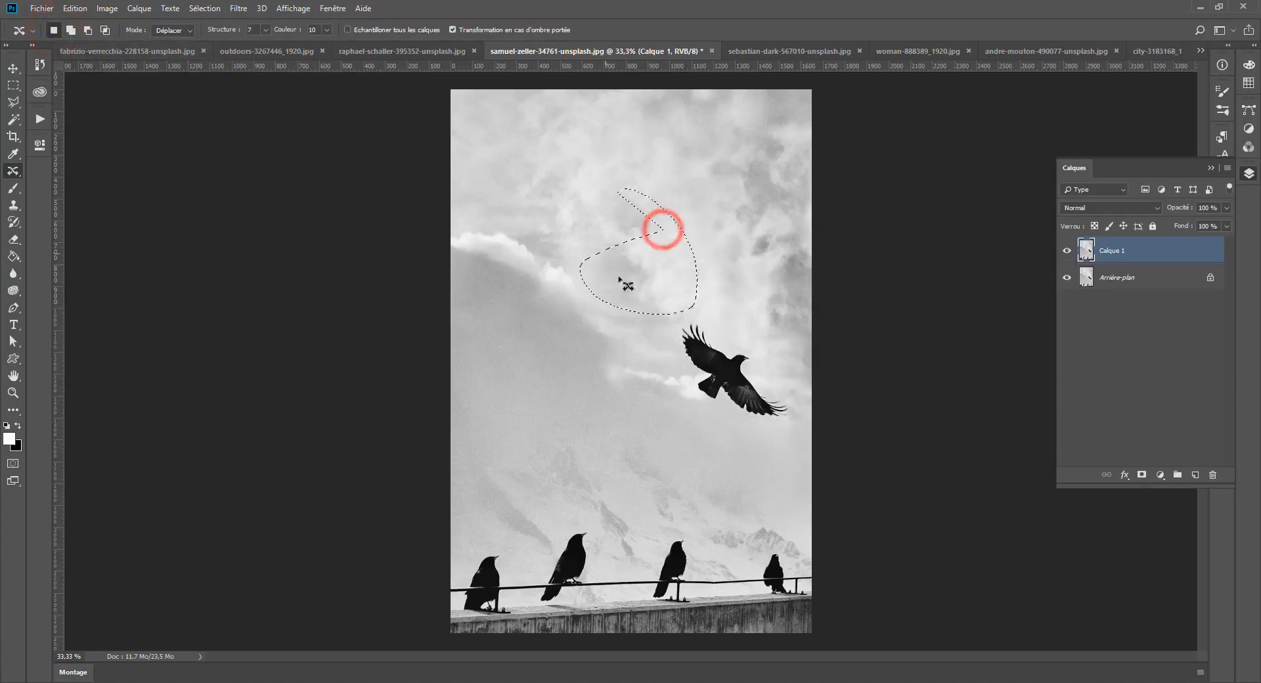
{"action": "left_click_drag", "start_coordinate": [738, 237], "coordinate": [733, 210]}
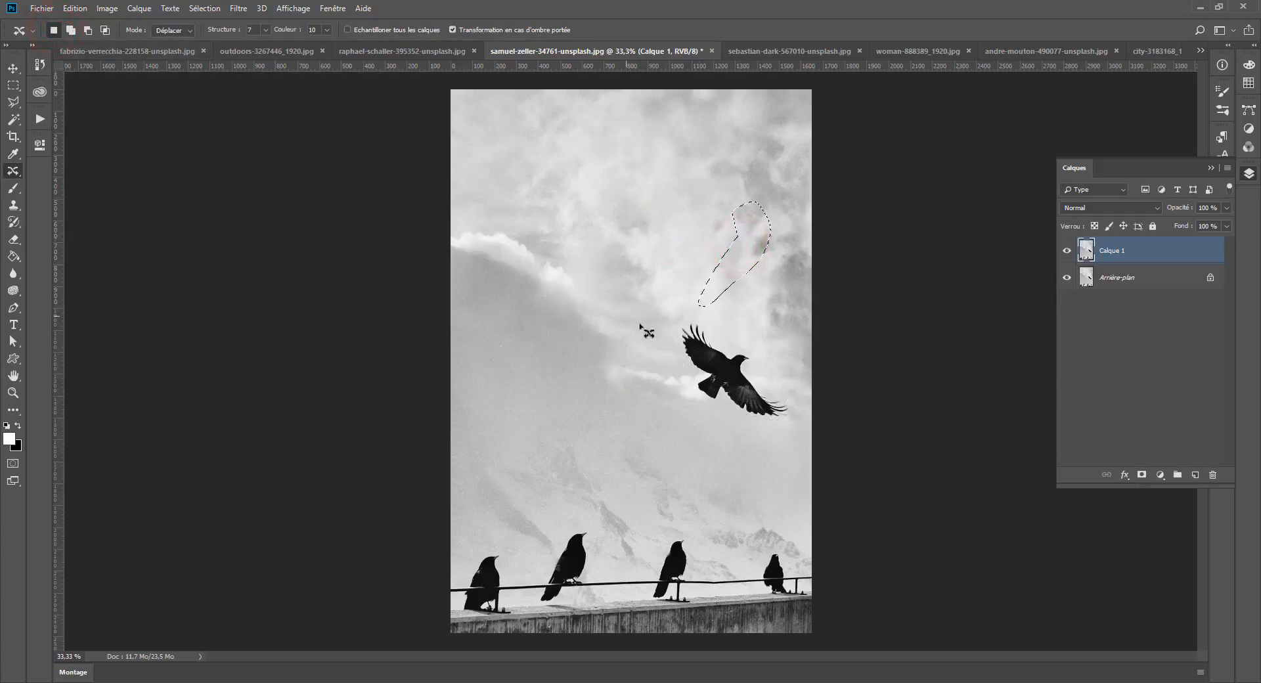
Outline the flying bird freehand, trim the selection in subtract mode, and set the selection mode to intersect.
{"action": "left_click_drag", "start_coordinate": [683, 326], "coordinate": [674, 371]}
{"action": "left_click", "coordinate": [67, 27]}
{"action": "left_click", "coordinate": [88, 30]}
{"action": "mouse_move", "coordinate": [649, 359]}
{"action": "left_mouse_down"}
{"action": "mouse_move", "coordinate": [689, 390]}
{"action": "mouse_move", "coordinate": [679, 404]}
{"action": "mouse_move", "coordinate": [652, 375]}
{"action": "mouse_move", "coordinate": [741, 423]}
{"action": "mouse_move", "coordinate": [741, 434]}
{"action": "mouse_move", "coordinate": [705, 441]}
{"action": "mouse_move", "coordinate": [662, 402]}
{"action": "mouse_move", "coordinate": [756, 417]}
{"action": "mouse_move", "coordinate": [786, 437]}
{"action": "mouse_move", "coordinate": [778, 449]}
{"action": "mouse_move", "coordinate": [714, 439]}
{"action": "left_mouse_up"}
{"action": "left_click", "coordinate": [105, 30]}
Switch the Content-Aware Move tool's mode to Etendre and back to Déplacer.
{"action": "left_click", "coordinate": [186, 29]}
{"action": "left_click", "coordinate": [169, 43]}
{"action": "left_click", "coordinate": [179, 53]}
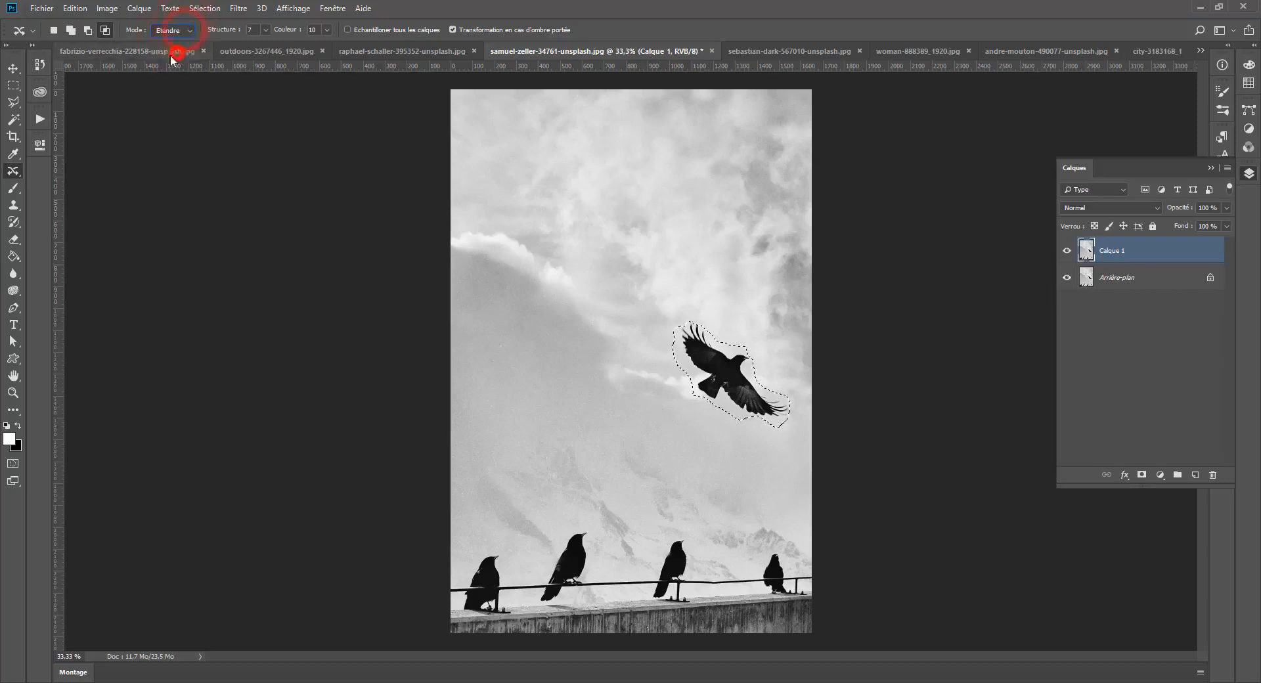
{"action": "left_click", "coordinate": [177, 30]}
{"action": "left_click", "coordinate": [169, 43]}
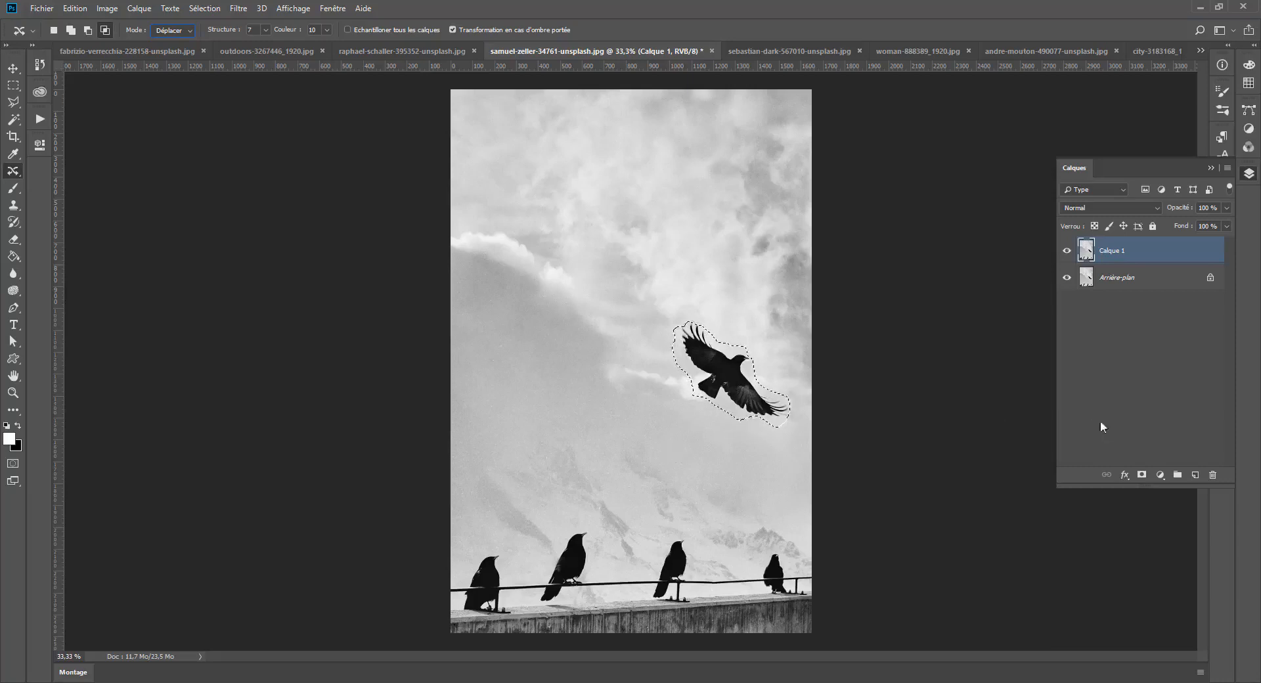
Move the selected bird into the upper-left sky on a new layer, with Echantillonner tous les calques enabled.
{"action": "left_click", "coordinate": [1197, 476]}
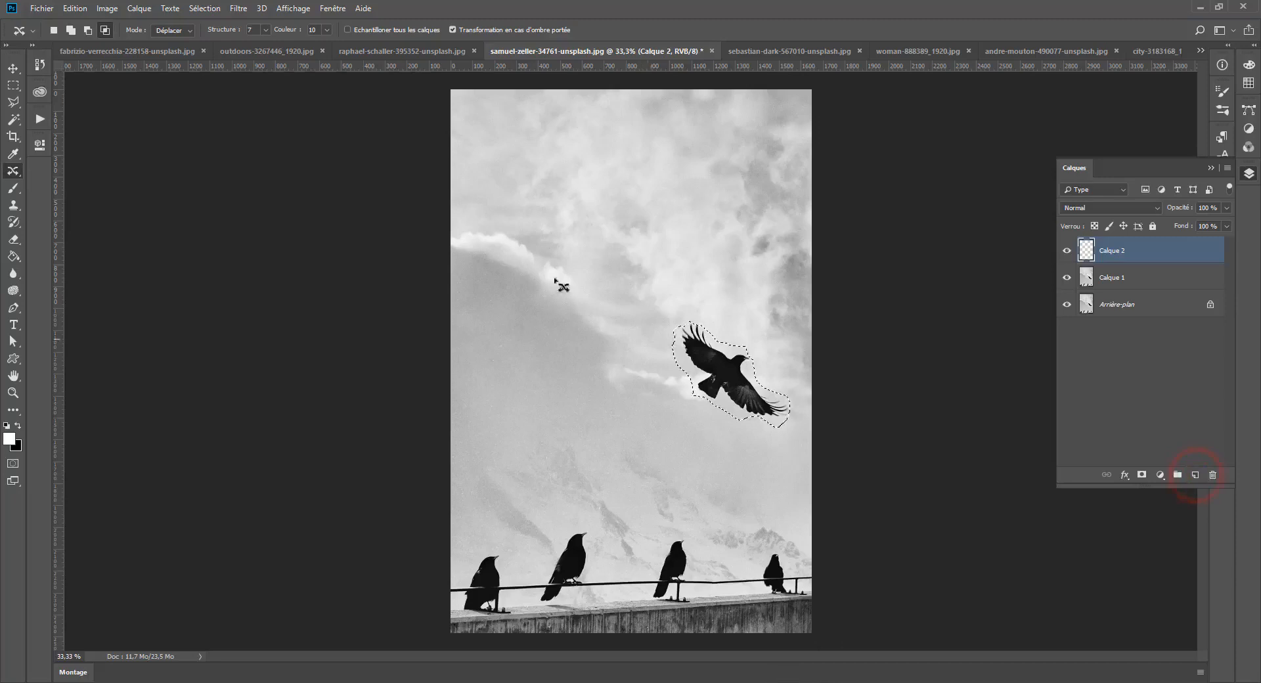
{"action": "left_click", "coordinate": [358, 30]}
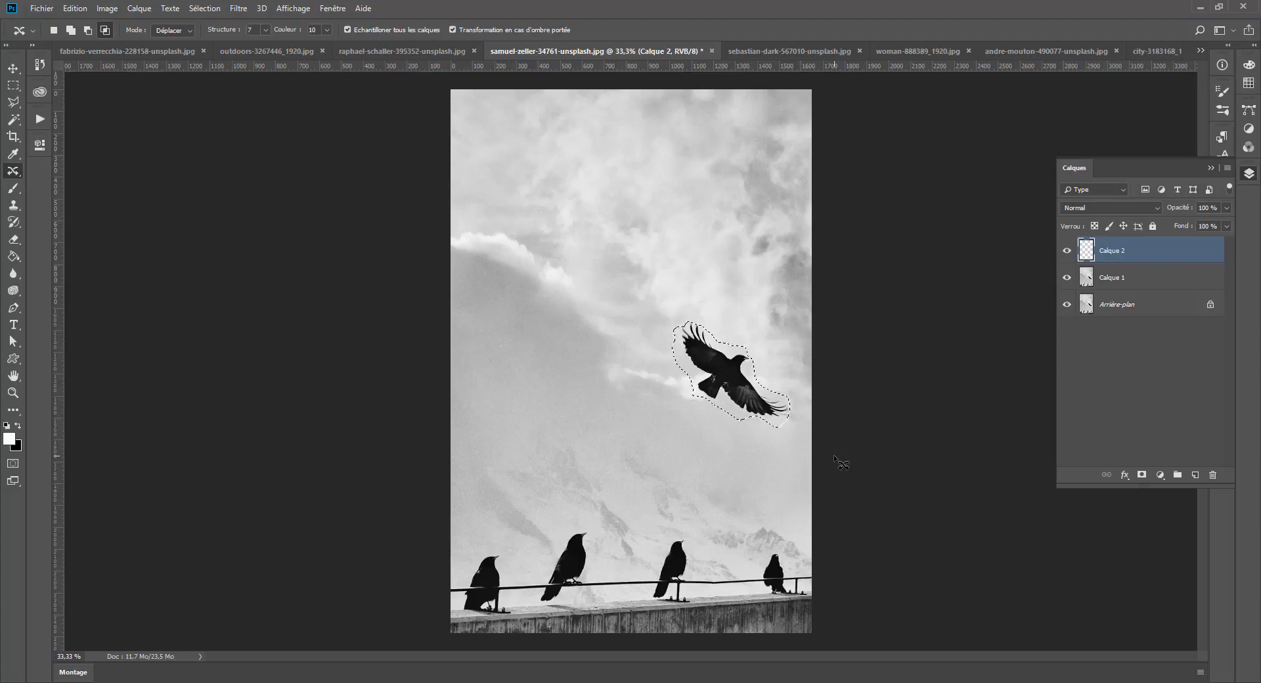
{"action": "mouse_move", "coordinate": [724, 364]}
{"action": "left_mouse_down"}
{"action": "mouse_move", "coordinate": [654, 266]}
{"action": "mouse_move", "coordinate": [578, 197]}
{"action": "left_mouse_up"}
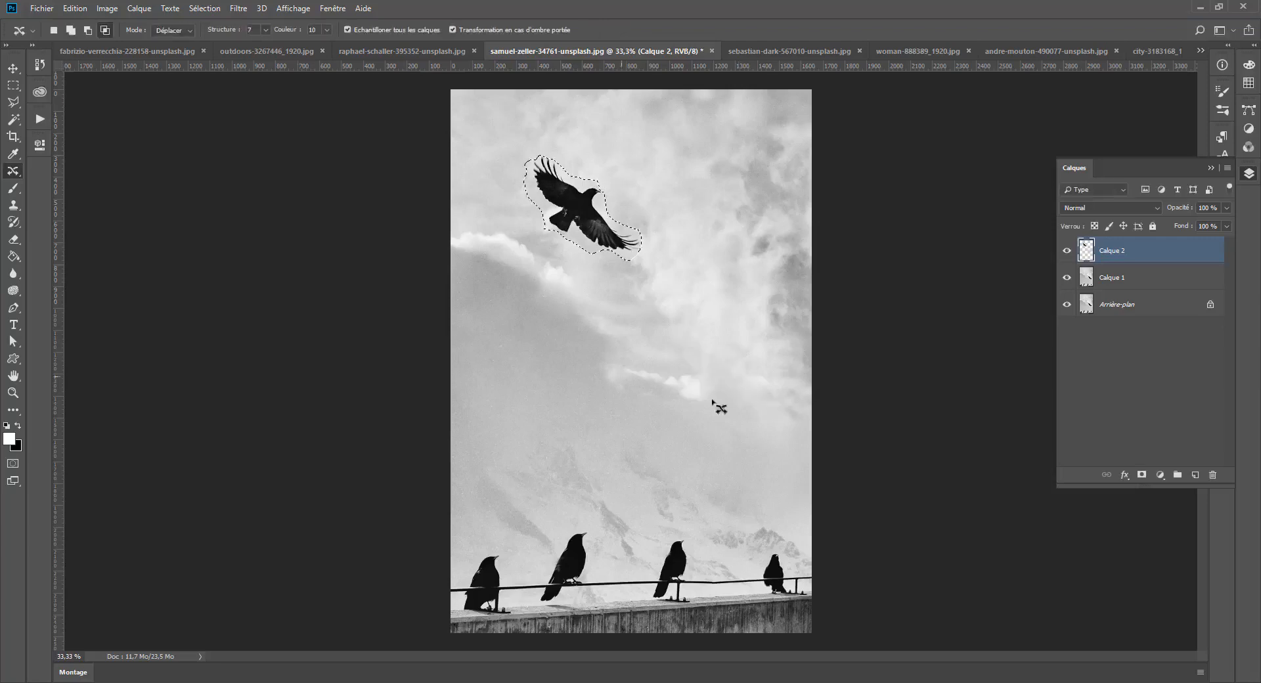
Toggle the visibility of Calque 2 and Calque 1 to compare the photo with and without the moved bird.
{"action": "left_click", "coordinate": [1067, 251]}
{"action": "left_click", "coordinate": [1067, 250]}
{"action": "left_click", "coordinate": [1067, 250]}
{"action": "left_click", "coordinate": [1067, 250]}
{"action": "left_click", "coordinate": [1067, 250]}
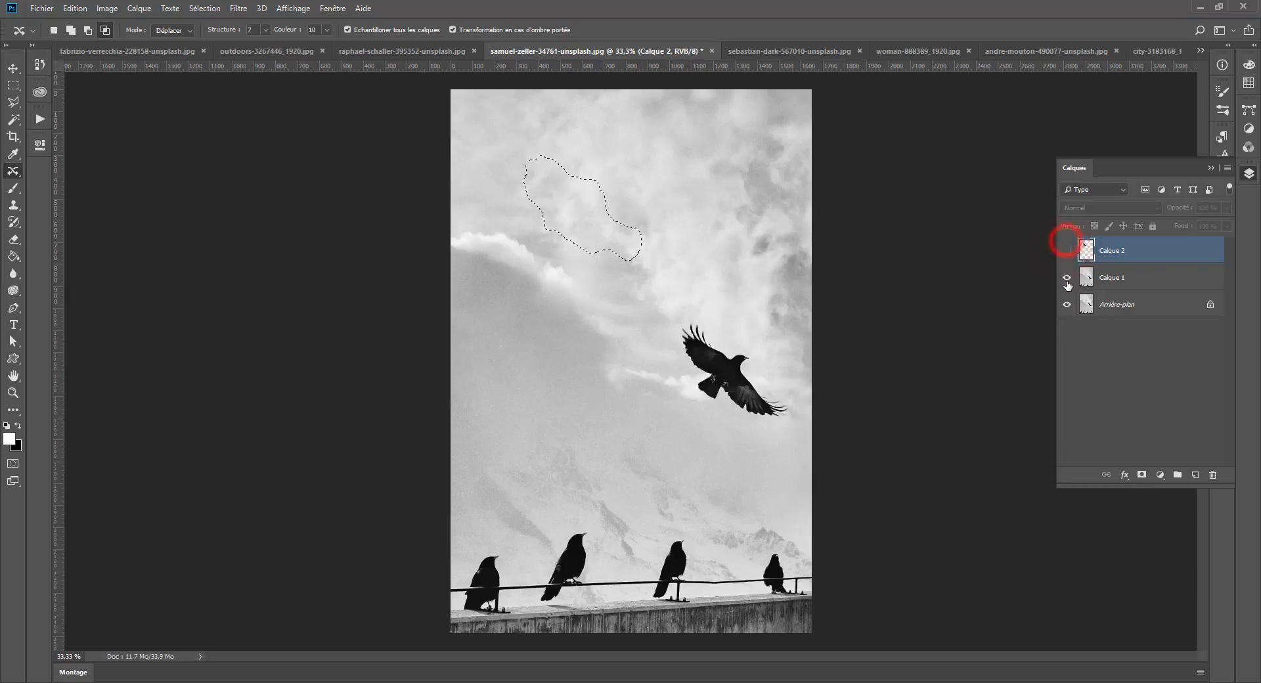
{"action": "left_click", "coordinate": [1067, 278]}
Undo the bird's move along with its layer, and add a new empty layer above Calque 1.
{"action": "key", "text": "ctrl+alt+z"}
{"action": "key", "text": "ctrl+alt+z"}
{"action": "key", "text": "ctrl+alt+z"}
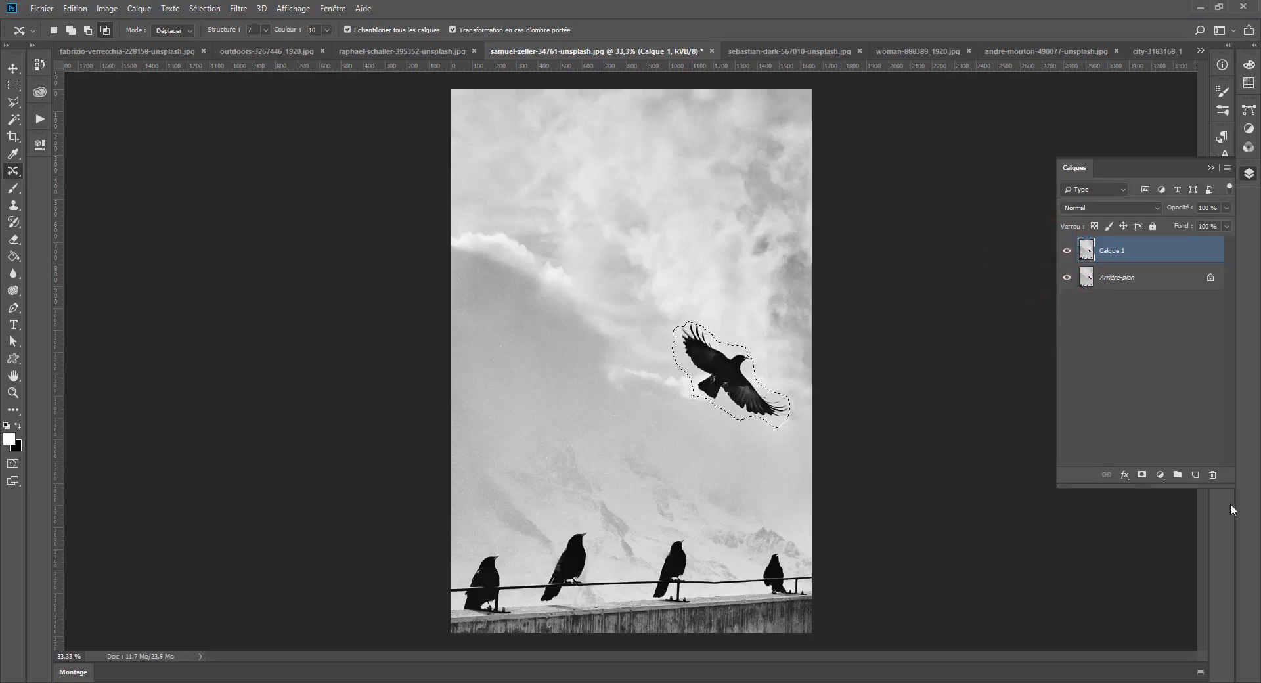
{"action": "left_click", "coordinate": [1197, 476]}
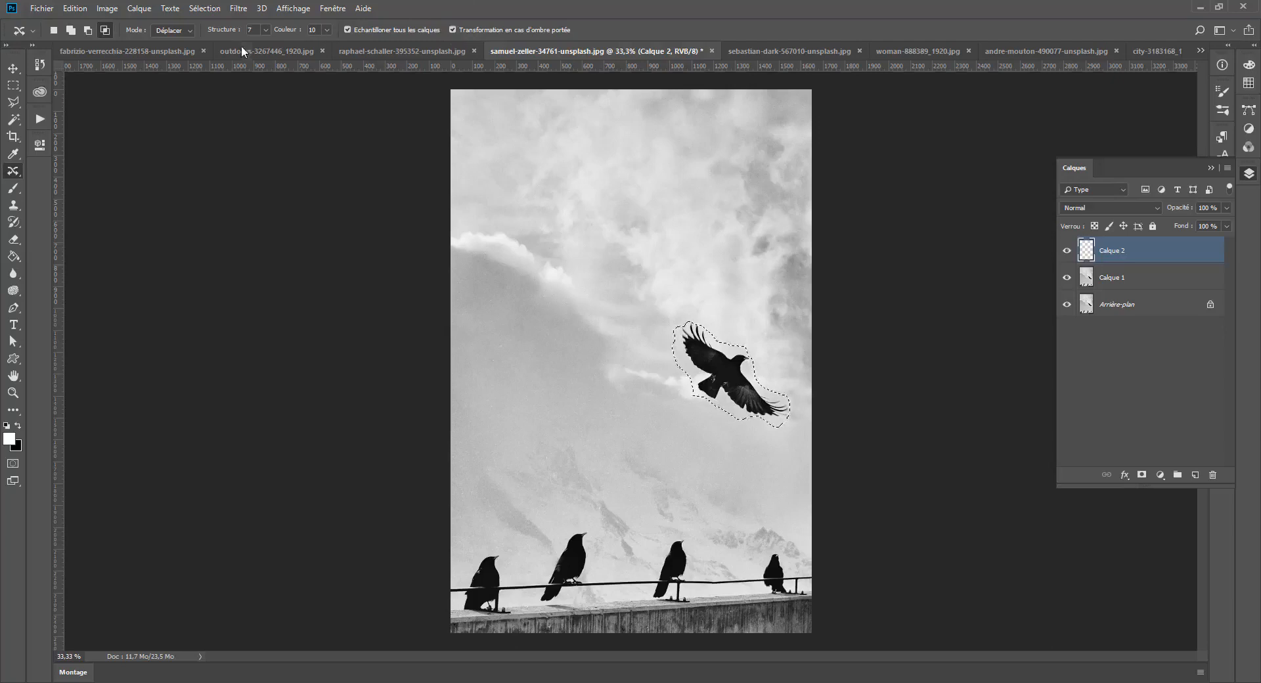
Check the Structure and Couleur settings, try moving the selected bird up and left with values 7 and 10, and undo it.
{"action": "left_click", "coordinate": [266, 29]}
{"action": "left_click", "coordinate": [327, 30]}
{"action": "left_click", "coordinate": [230, 36]}
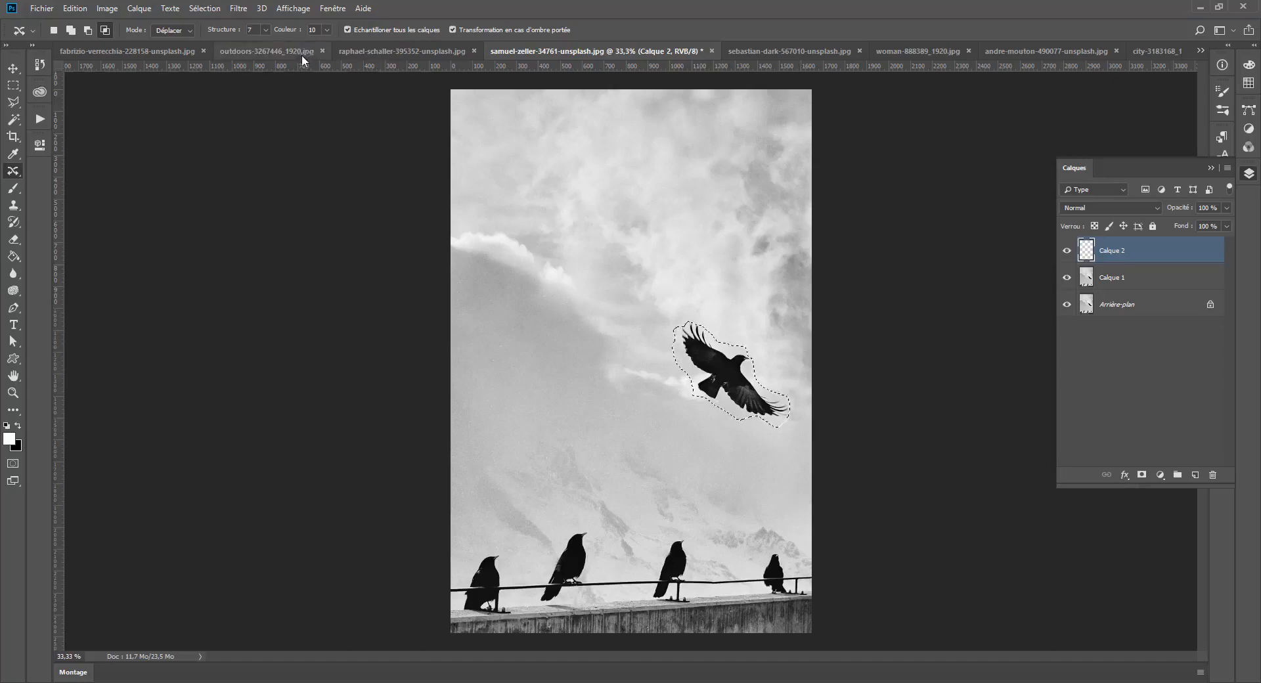
{"action": "left_click_drag", "start_coordinate": [737, 371], "coordinate": [625, 239]}
{"action": "key", "text": "Return"}
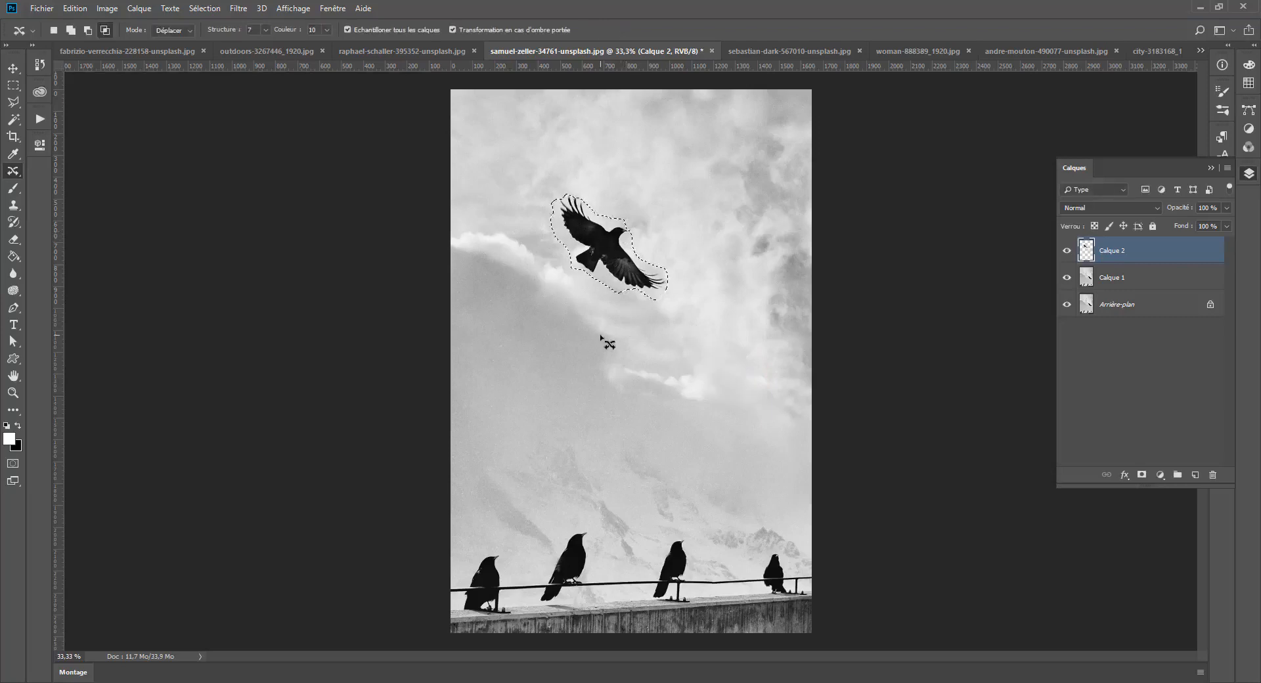
{"action": "key", "text": "ctrl+z"}
Try moving the selected bird into the upper-left sky with Structure set to 1, and undo it.
{"action": "left_click_drag", "start_coordinate": [266, 30], "coordinate": [221, 44]}
{"action": "left_click_drag", "start_coordinate": [727, 371], "coordinate": [565, 213]}
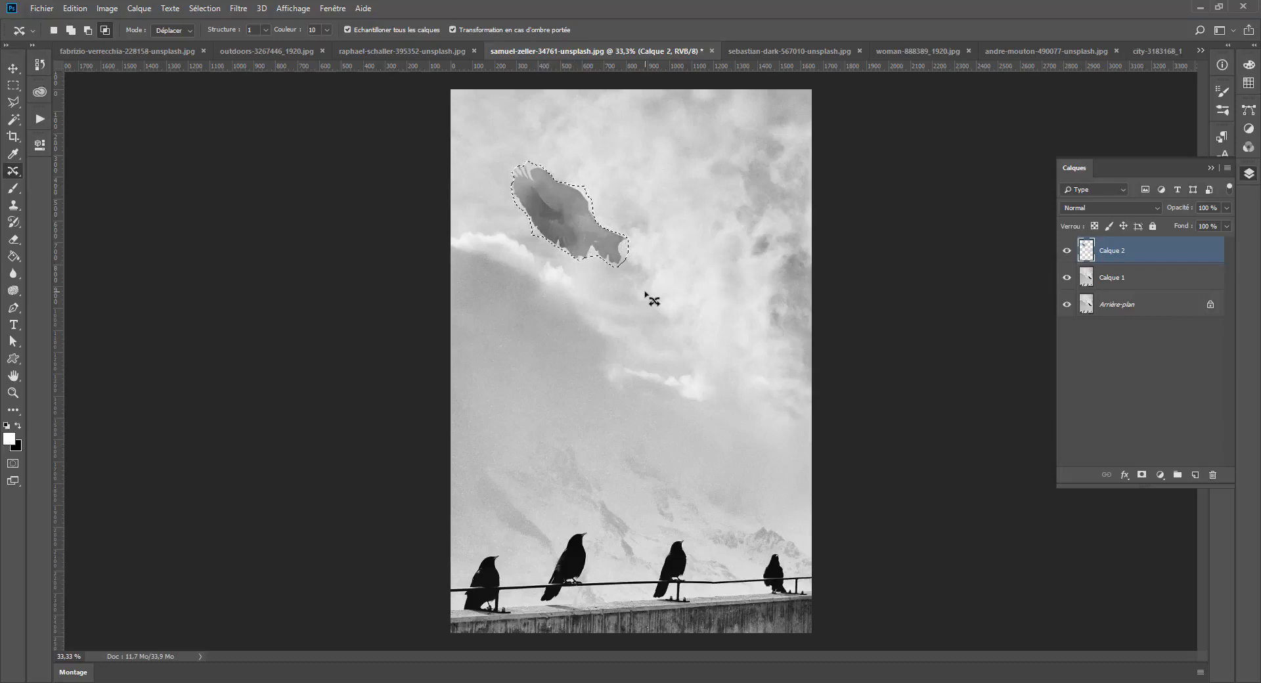
{"action": "key", "text": "ctrl+z"}
Set Structure to 7 and check the Couleur slider.
{"action": "left_click", "coordinate": [265, 31]}
{"action": "left_click", "coordinate": [318, 115]}
{"action": "left_click", "coordinate": [326, 30]}
{"action": "left_click", "coordinate": [285, 45]}
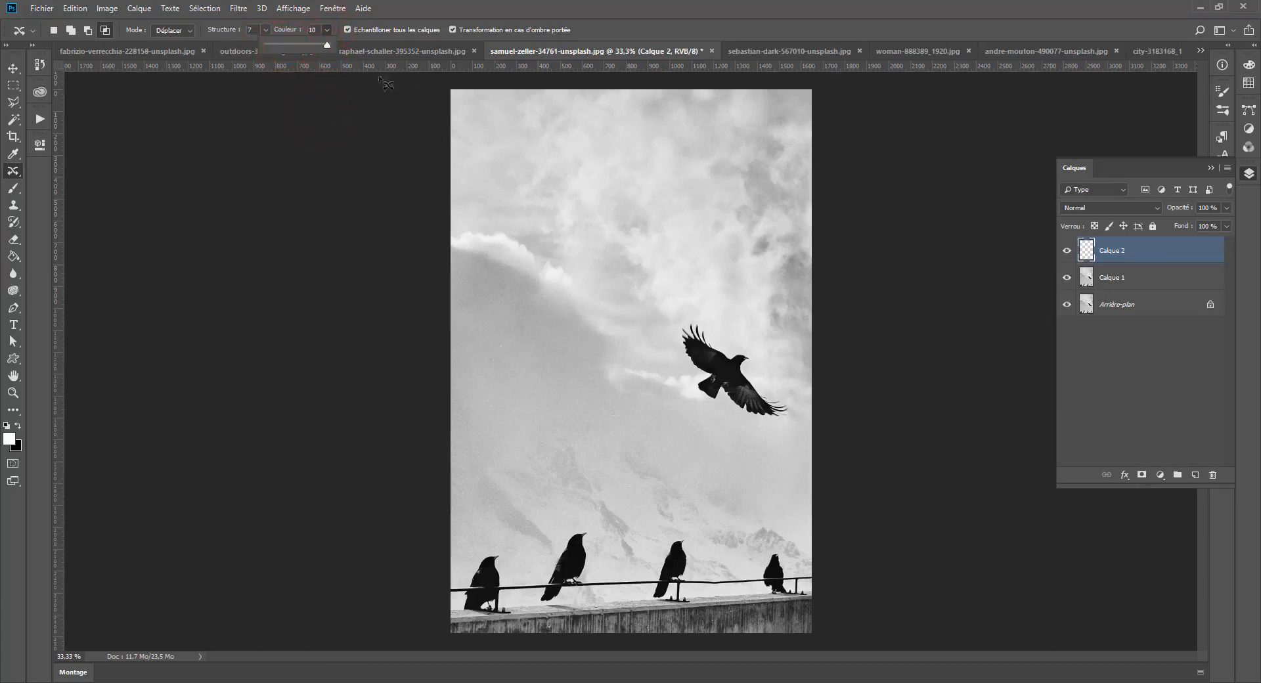
Switch to the Venice canal photo, try moving the selected gondola up the canal with Couleur at 10, and undo it.
{"action": "left_click", "coordinate": [1176, 52]}
{"action": "left_click_drag", "start_coordinate": [631, 526], "coordinate": [578, 434]}
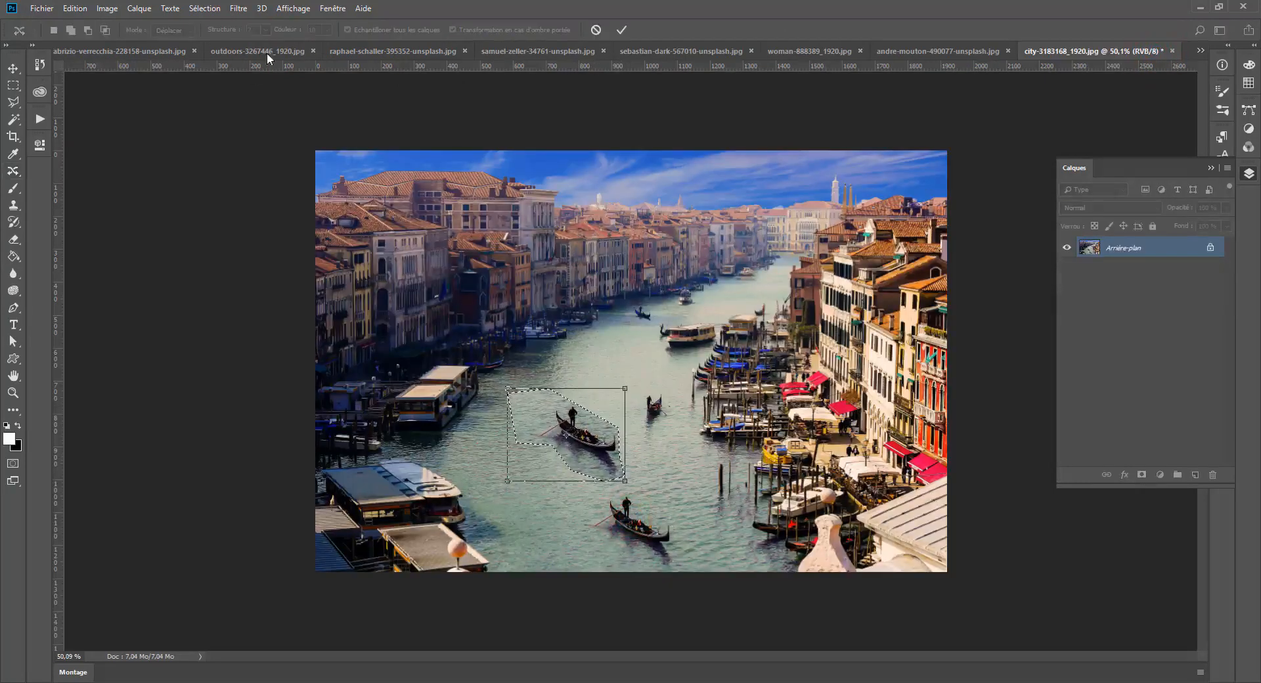
{"action": "key", "text": "Return"}
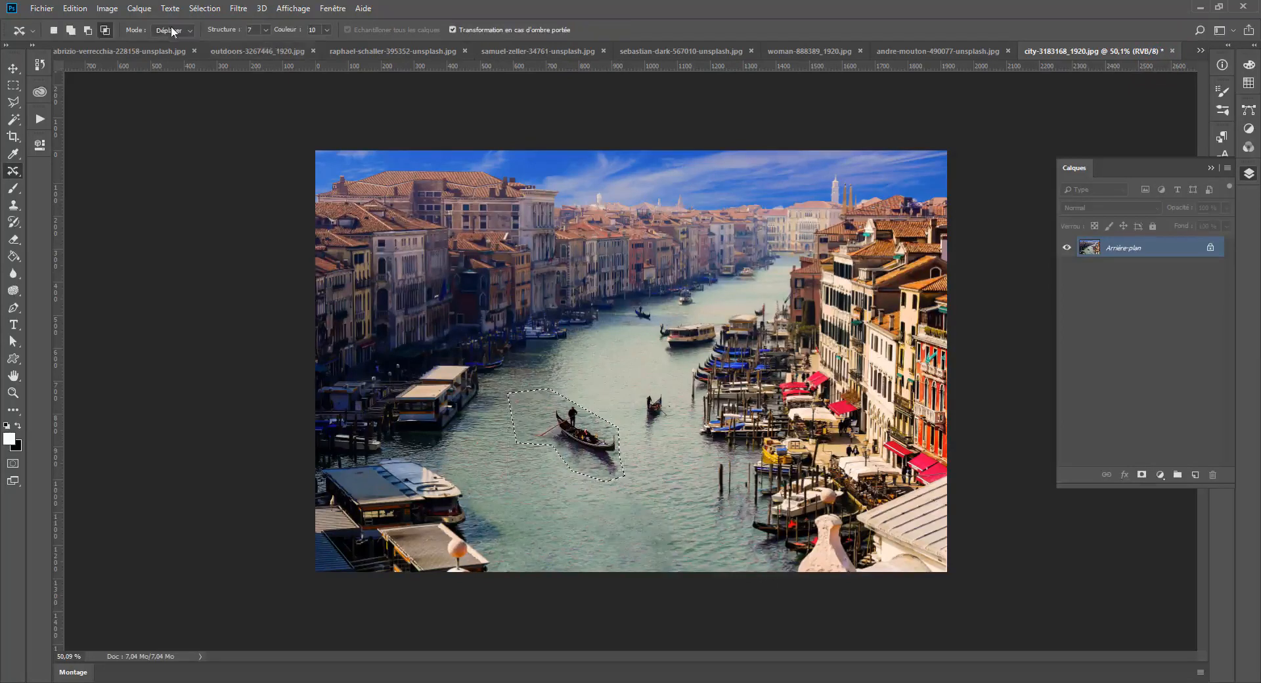
{"action": "left_click", "coordinate": [566, 486]}
{"action": "left_click", "coordinate": [594, 473]}
{"action": "left_click", "coordinate": [597, 410]}
{"action": "left_click", "coordinate": [551, 422]}
{"action": "left_click", "coordinate": [549, 440]}
{"action": "left_click", "coordinate": [613, 470]}
{"action": "key", "text": "ctrl+alt+z"}
{"action": "key", "text": "ctrl+alt+z"}
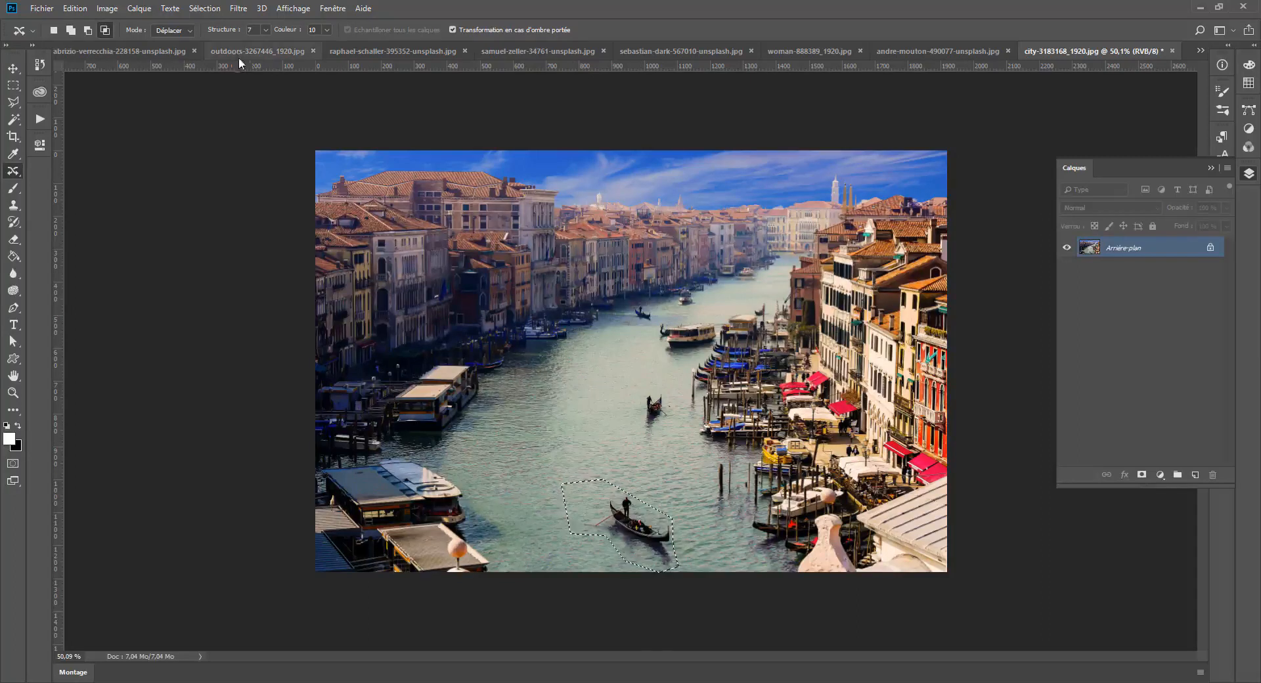
Set Couleur to 0, try moving the selected gondola up the canal, and undo the move and deselection.
{"action": "left_click", "coordinate": [323, 30]}
{"action": "left_click_drag", "start_coordinate": [314, 40], "coordinate": [209, 52]}
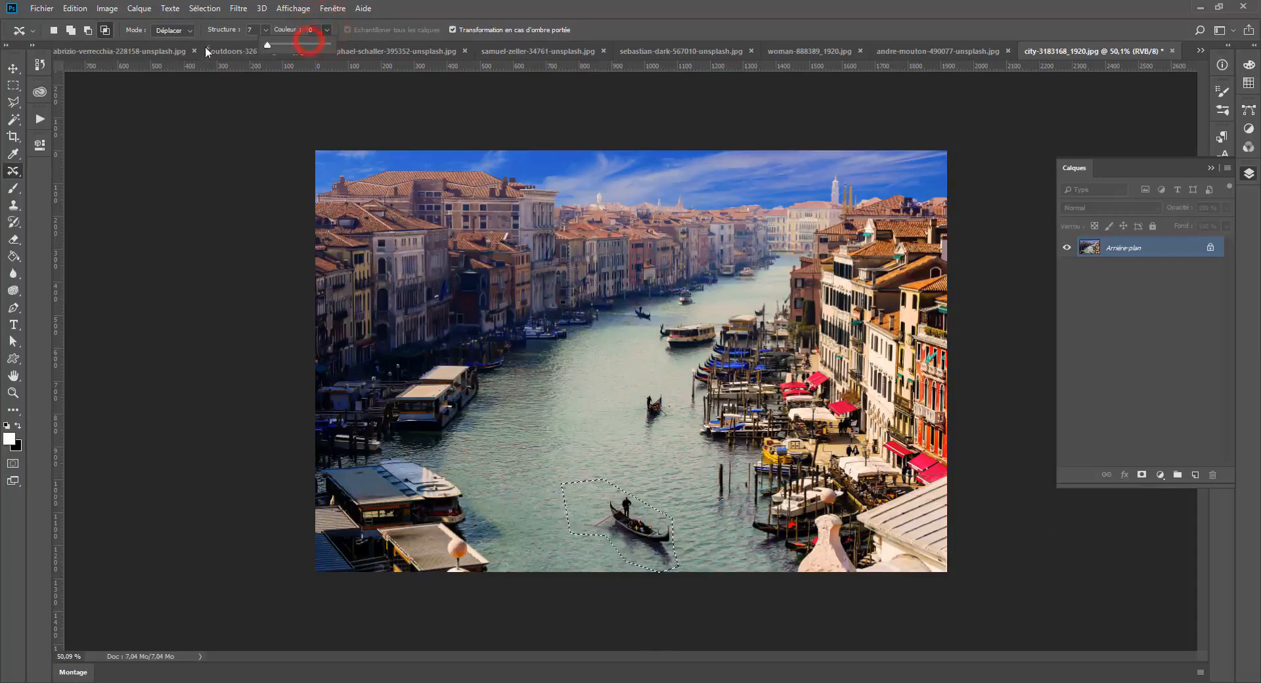
{"action": "left_click_drag", "start_coordinate": [640, 528], "coordinate": [618, 453]}
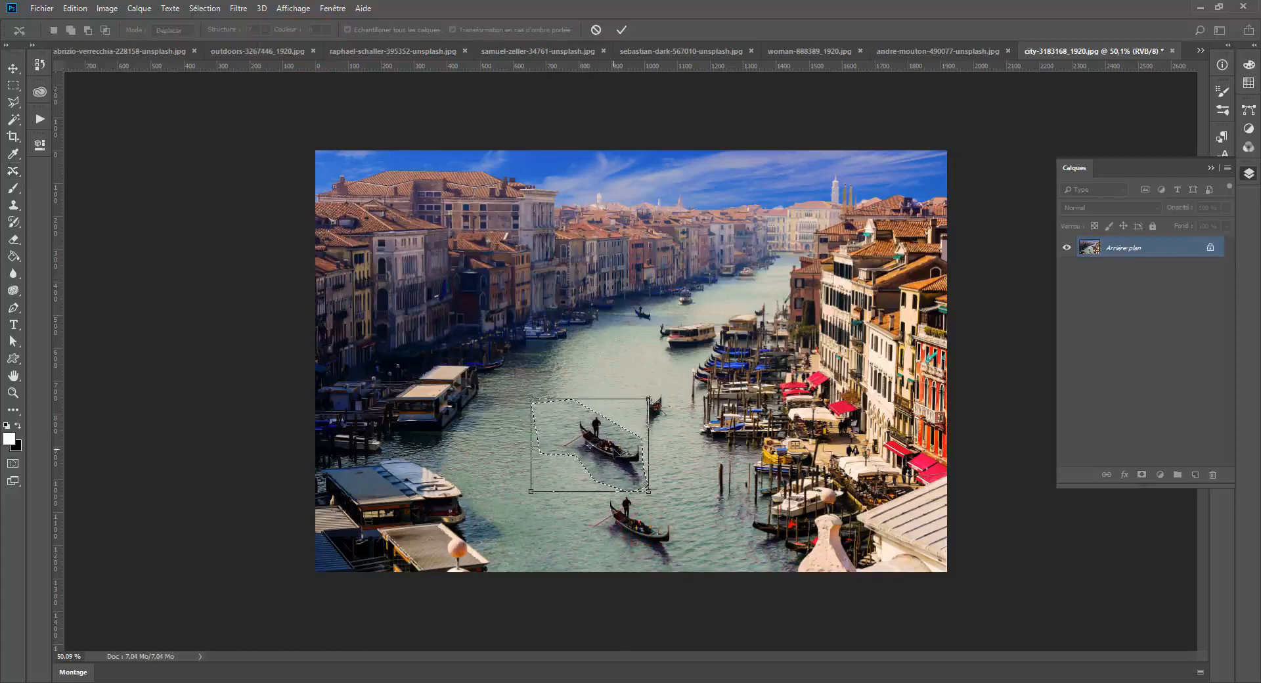
{"action": "key", "text": "Return"}
{"action": "left_click", "coordinate": [523, 504]}
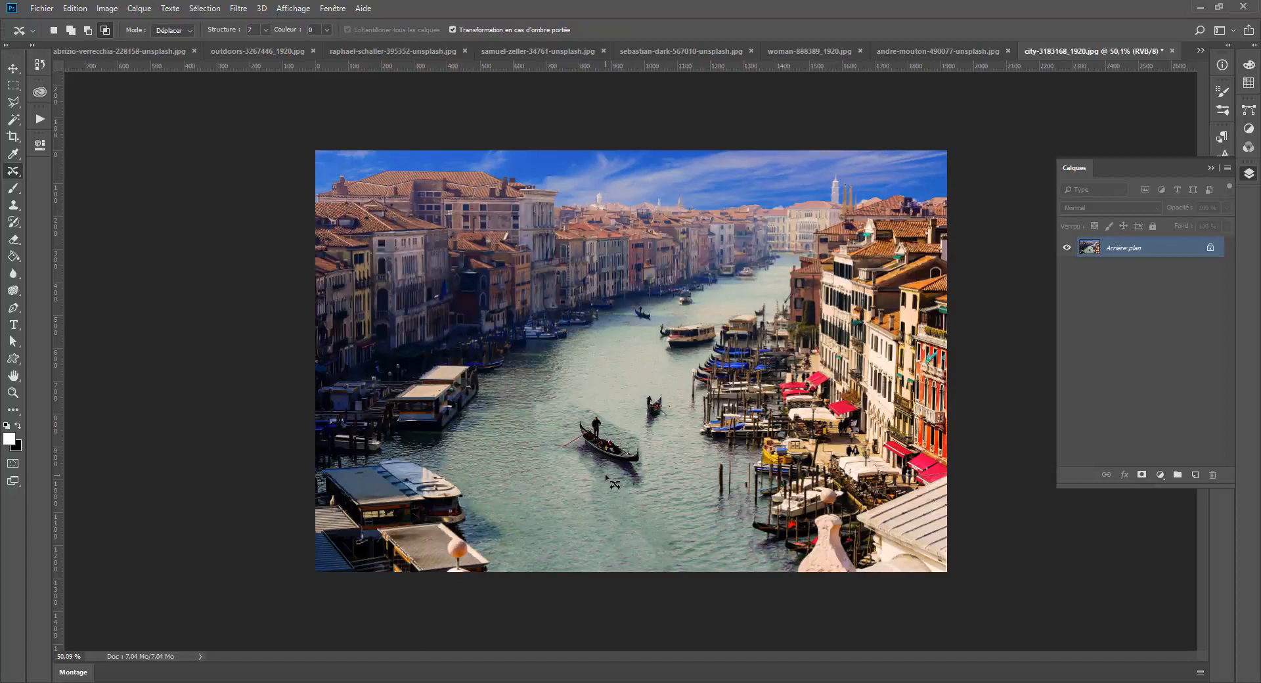
{"action": "key", "text": "ctrl+z"}
{"action": "key", "text": "ctrl+z"}
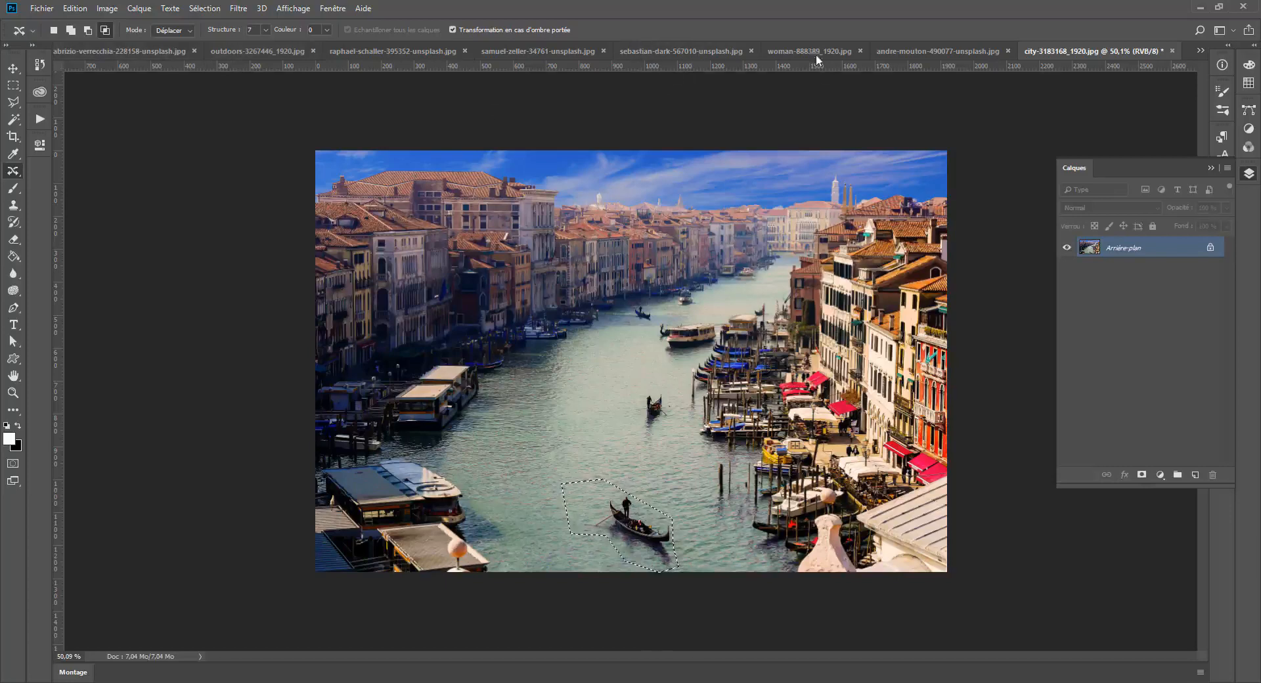
Return to the black-and-white bird photo and outline the flying bird with a loose freehand selection.
{"action": "left_click", "coordinate": [677, 51]}
{"action": "left_click", "coordinate": [536, 52]}
{"action": "left_click", "coordinate": [641, 327]}
{"action": "mouse_move", "coordinate": [692, 301]}
{"action": "left_mouse_down"}
{"action": "mouse_move", "coordinate": [664, 332]}
{"action": "mouse_move", "coordinate": [726, 429]}
{"action": "mouse_move", "coordinate": [780, 428]}
{"action": "mouse_move", "coordinate": [770, 360]}
{"action": "mouse_move", "coordinate": [726, 313]}
{"action": "left_mouse_up"}
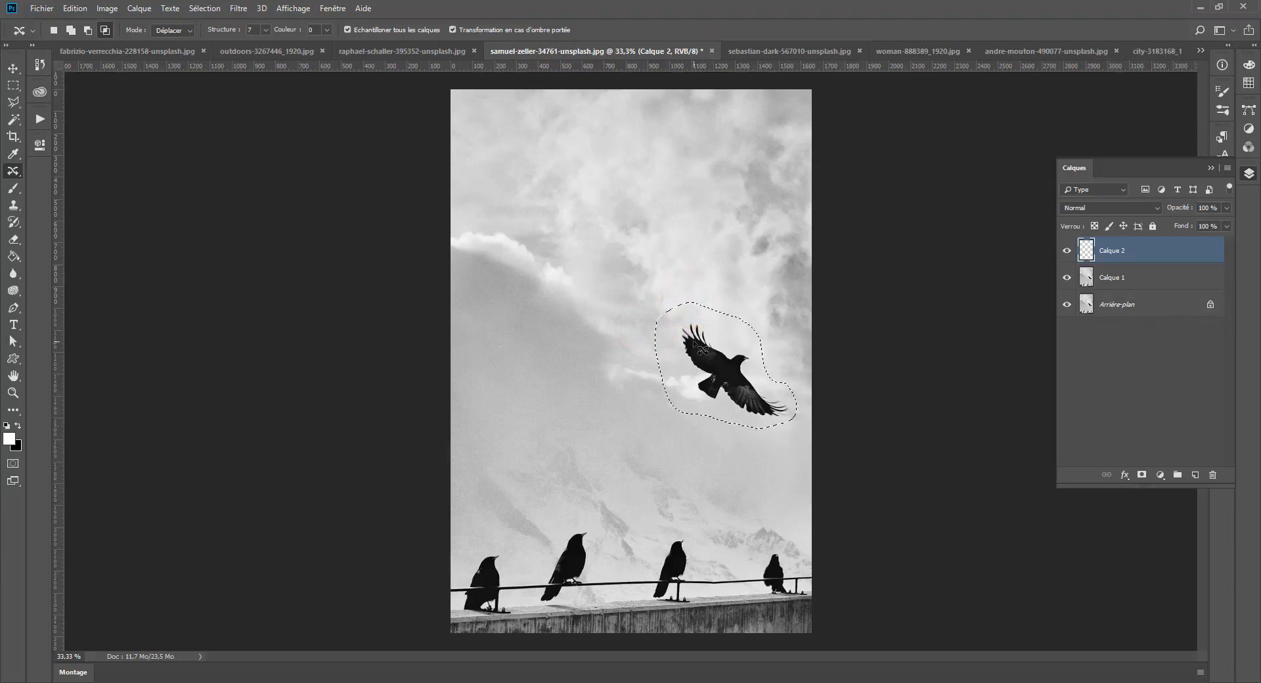
Set the tool's mode to Etendre, duplicate the selected bird into the upper-left sky, and deselect it.
{"action": "left_click", "coordinate": [174, 30]}
{"action": "left_click", "coordinate": [173, 51]}
{"action": "mouse_move", "coordinate": [716, 384]}
{"action": "left_mouse_down"}
{"action": "mouse_move", "coordinate": [582, 196]}
{"action": "mouse_move", "coordinate": [542, 201]}
{"action": "left_mouse_up"}
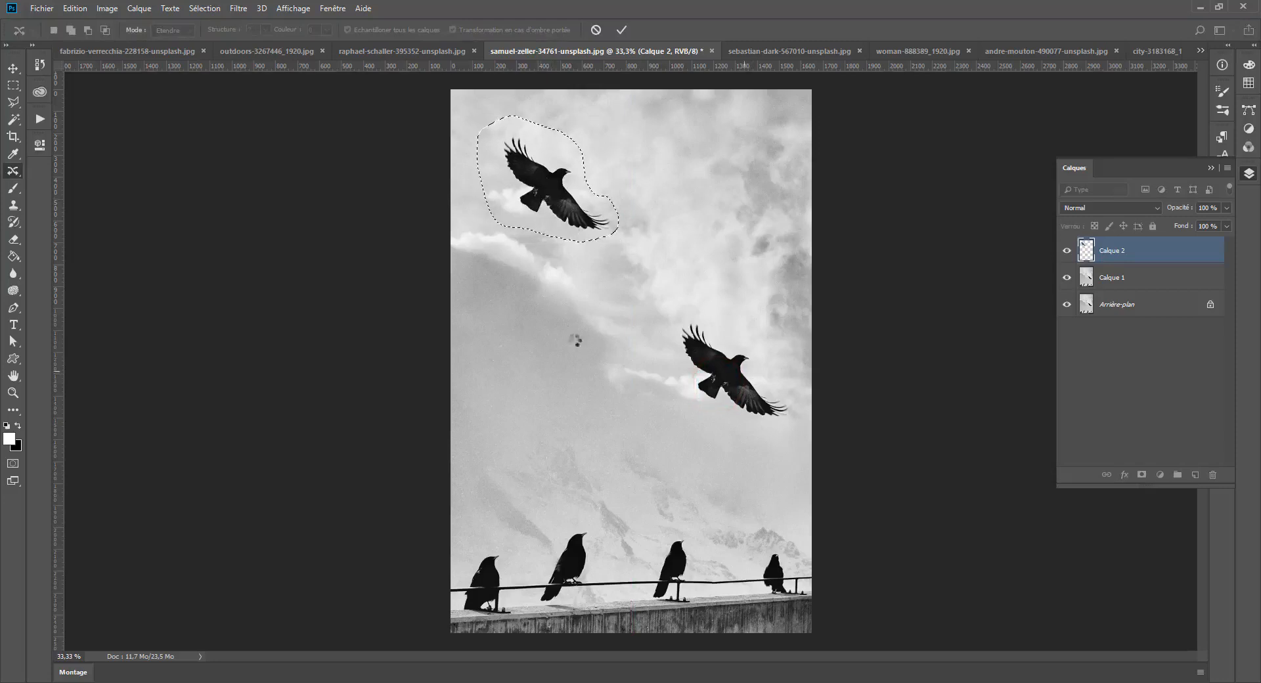
{"action": "left_click", "coordinate": [575, 262]}
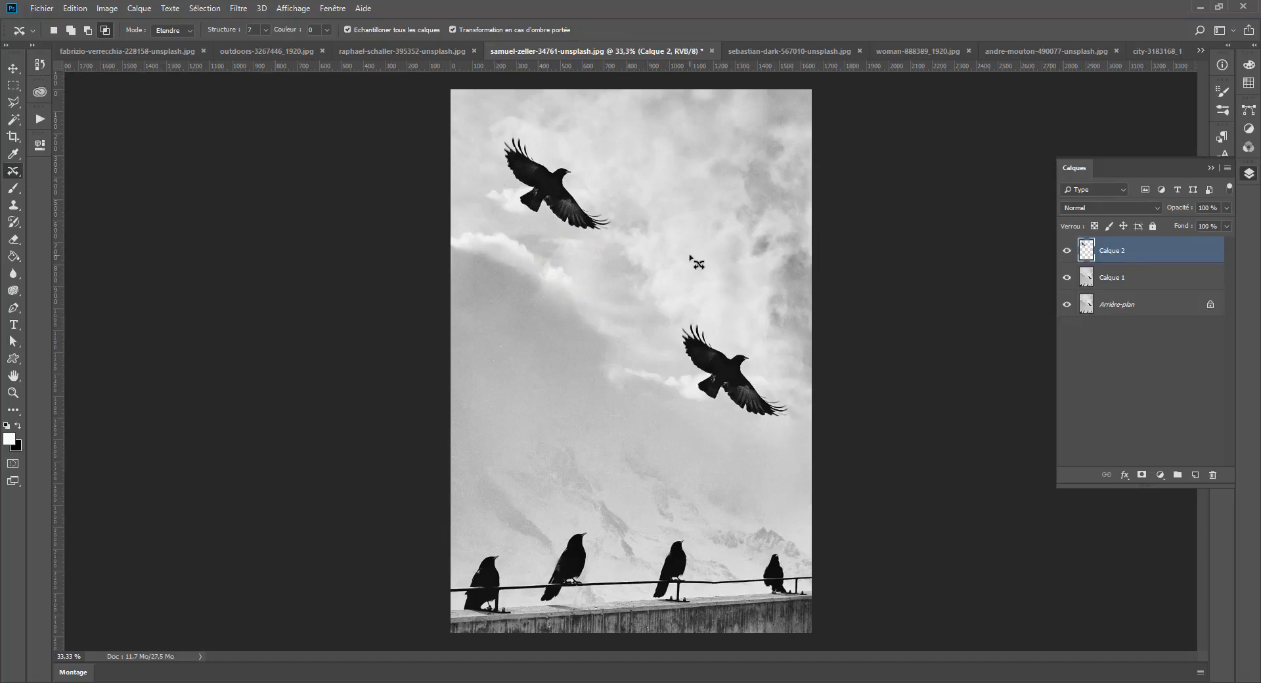
Open the Couleur setting and outline the duplicated bird in the upper-left sky with a freehand selection.
{"action": "left_click", "coordinate": [324, 30]}
{"action": "mouse_move", "coordinate": [591, 146]}
{"action": "left_mouse_down"}
{"action": "mouse_move", "coordinate": [535, 135]}
{"action": "mouse_move", "coordinate": [513, 143]}
{"action": "mouse_move", "coordinate": [511, 226]}
{"action": "mouse_move", "coordinate": [584, 249]}
{"action": "mouse_move", "coordinate": [622, 238]}
{"action": "mouse_move", "coordinate": [586, 144]}
{"action": "mouse_move", "coordinate": [556, 136]}
{"action": "left_mouse_up"}
{"action": "left_click", "coordinate": [504, 122]}
{"action": "left_click", "coordinate": [512, 124]}
{"action": "left_click", "coordinate": [501, 158]}
{"action": "left_click", "coordinate": [509, 124]}
{"action": "left_click", "coordinate": [503, 135]}
Duplicate the selected bird downward to the middle-left of the photo, and deselect it using the rectangular marquee tool.
{"action": "mouse_move", "coordinate": [555, 189]}
{"action": "left_mouse_down"}
{"action": "mouse_move", "coordinate": [577, 282]}
{"action": "mouse_move", "coordinate": [538, 388]}
{"action": "mouse_move", "coordinate": [546, 392]}
{"action": "left_mouse_up"}
{"action": "key", "text": "Return"}
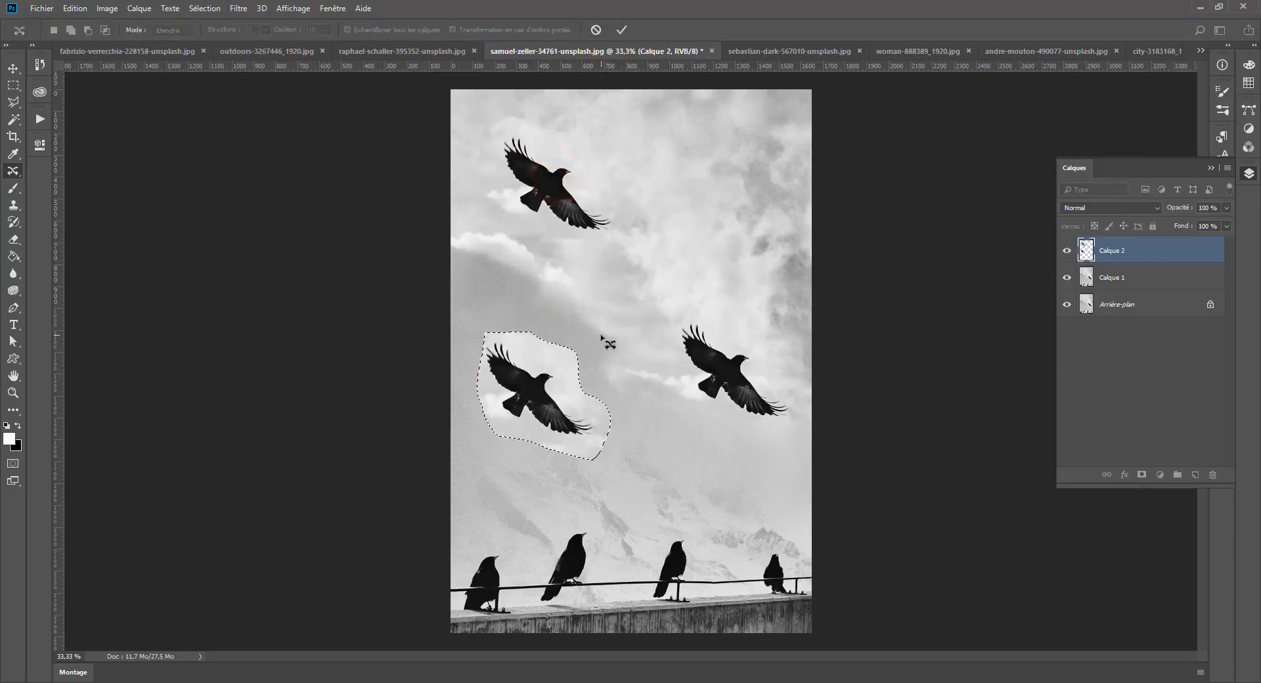
{"action": "left_click", "coordinate": [535, 341]}
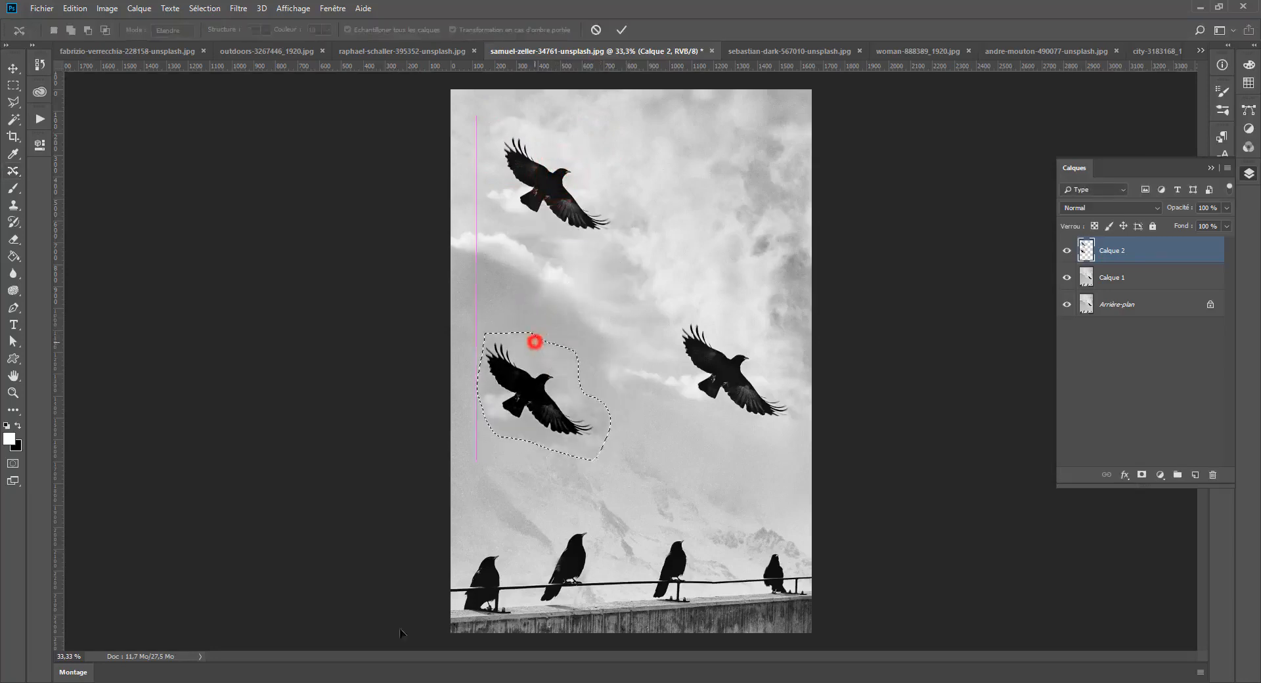
{"action": "left_click", "coordinate": [651, 436]}
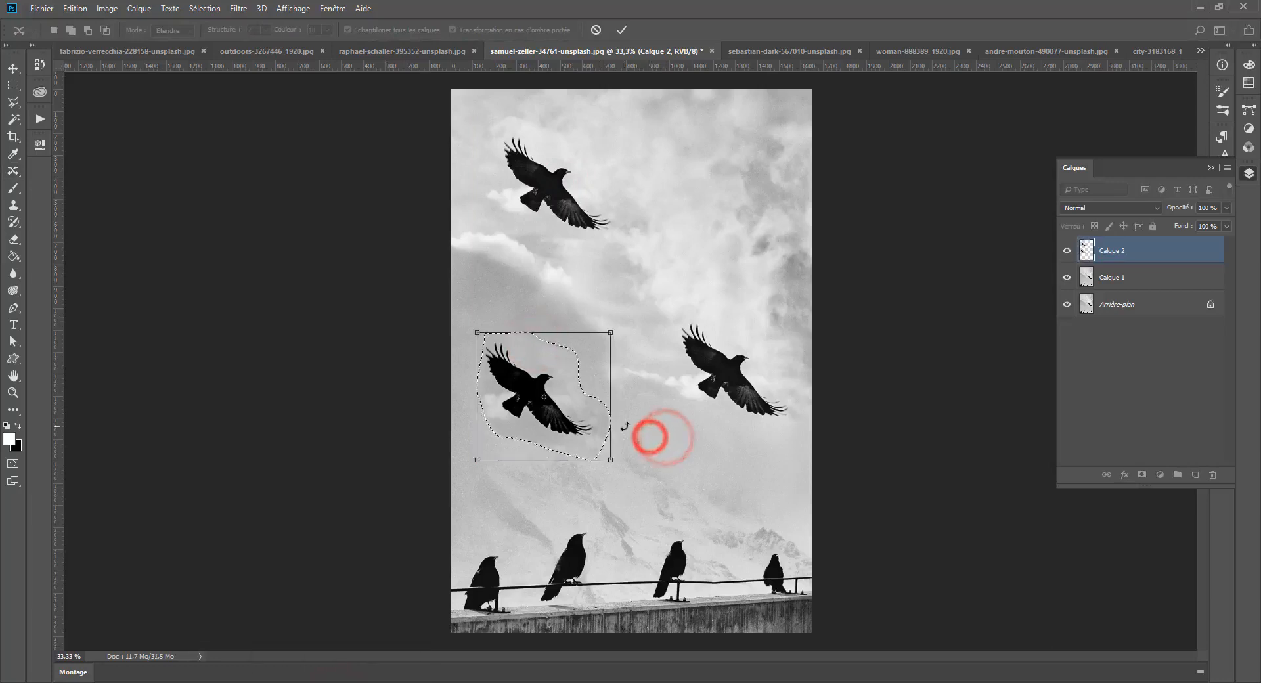
{"action": "left_click", "coordinate": [13, 85]}
{"action": "left_click", "coordinate": [487, 298]}
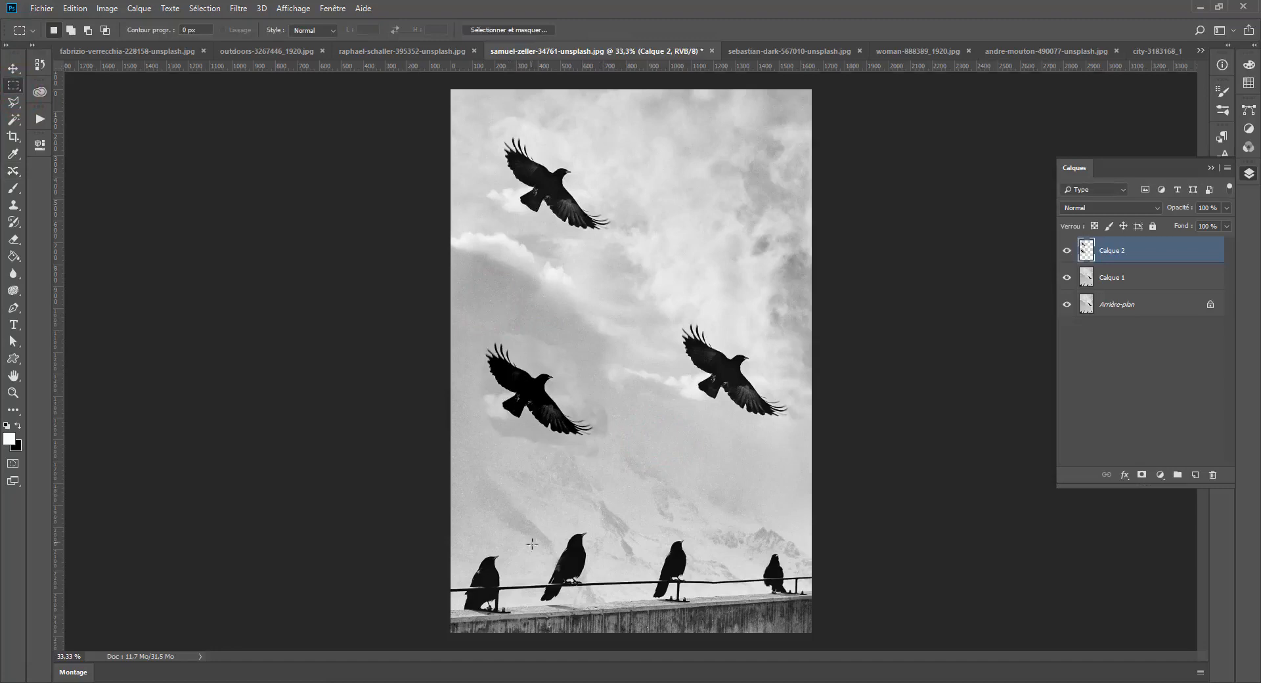
View the portrait of the woman with the dog, and return to the selected gondola in the Venice canal photo.
{"action": "left_click", "coordinate": [929, 52]}
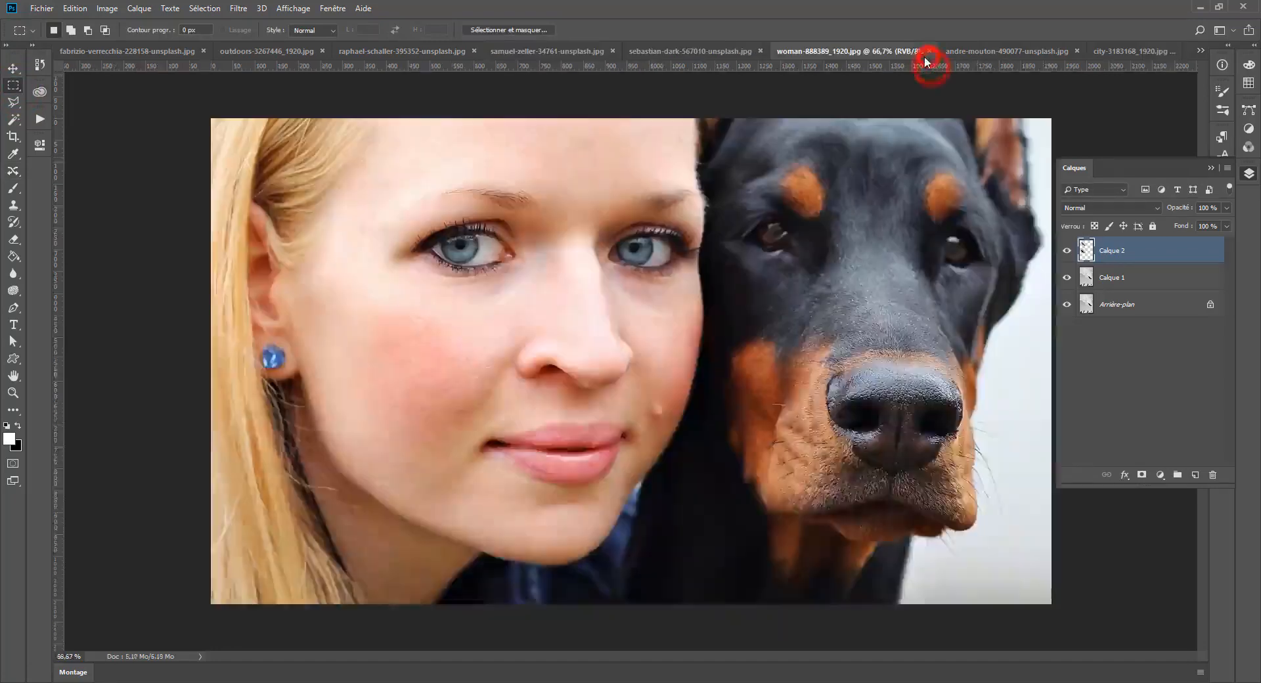
{"action": "left_click", "coordinate": [963, 51]}
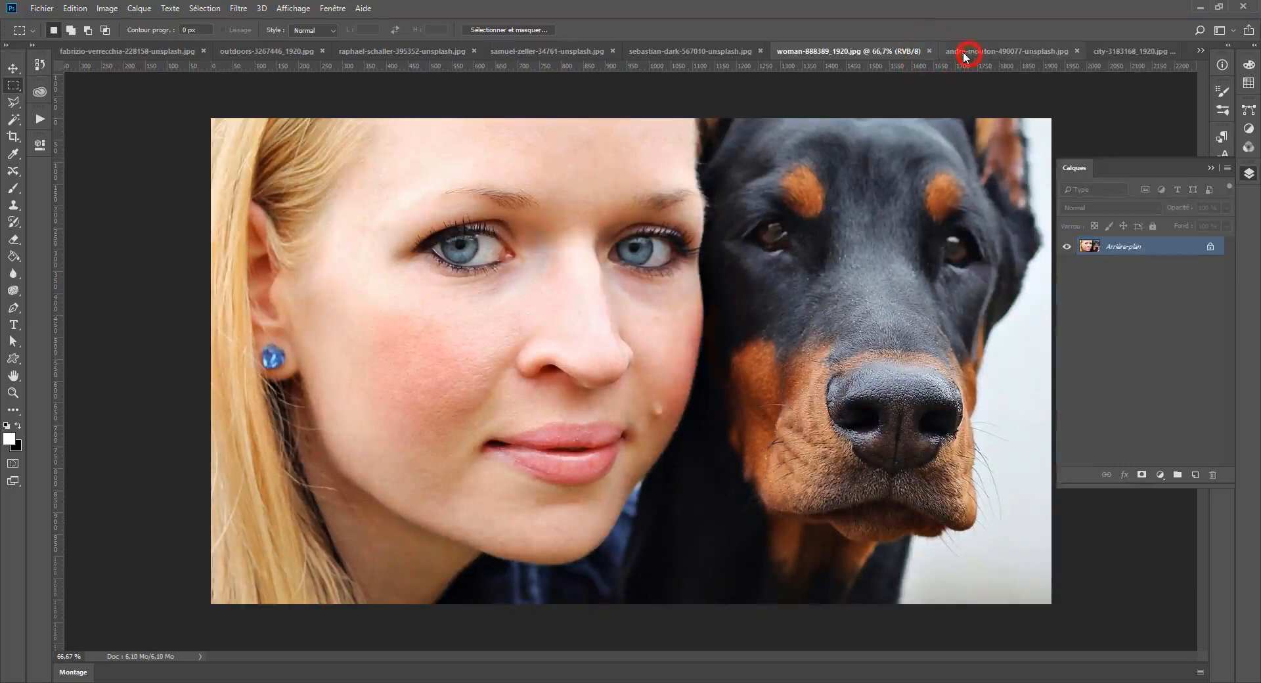
{"action": "left_click", "coordinate": [1120, 51]}
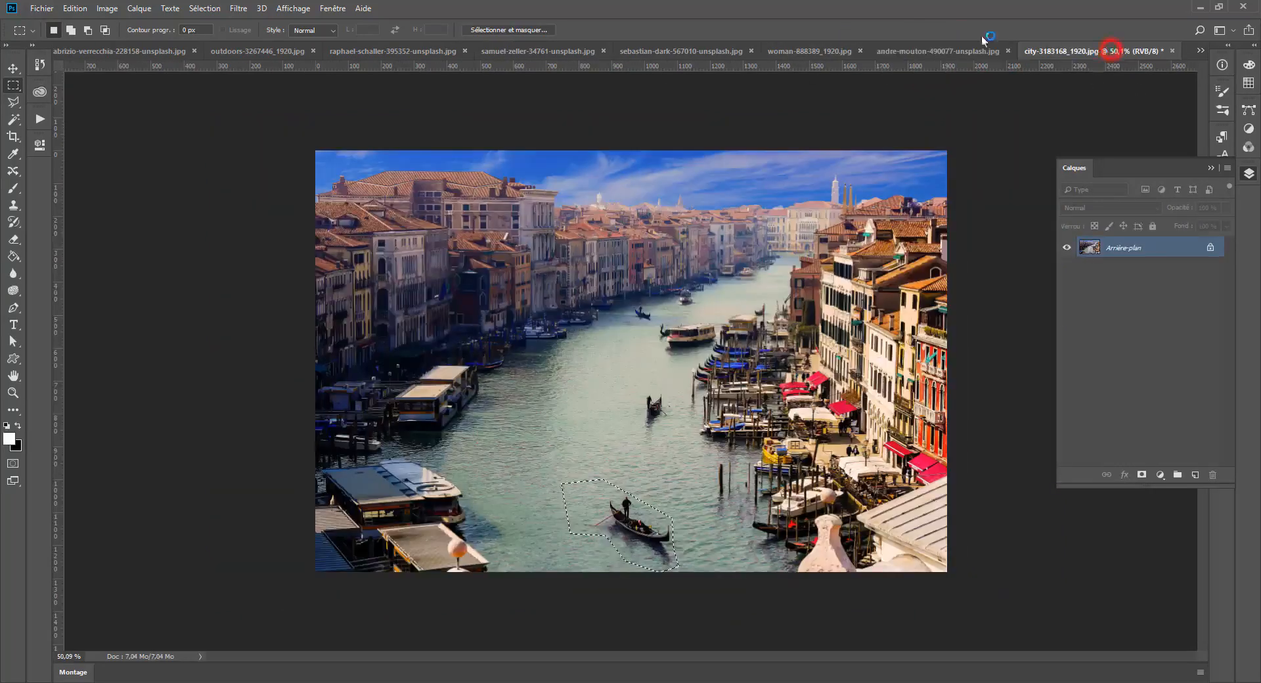
{"action": "mouse_move", "coordinate": [626, 519]}
{"action": "left_mouse_down"}
{"action": "mouse_move", "coordinate": [591, 441]}
{"action": "mouse_move", "coordinate": [636, 508]}
{"action": "mouse_move", "coordinate": [624, 518]}
{"action": "left_mouse_up"}
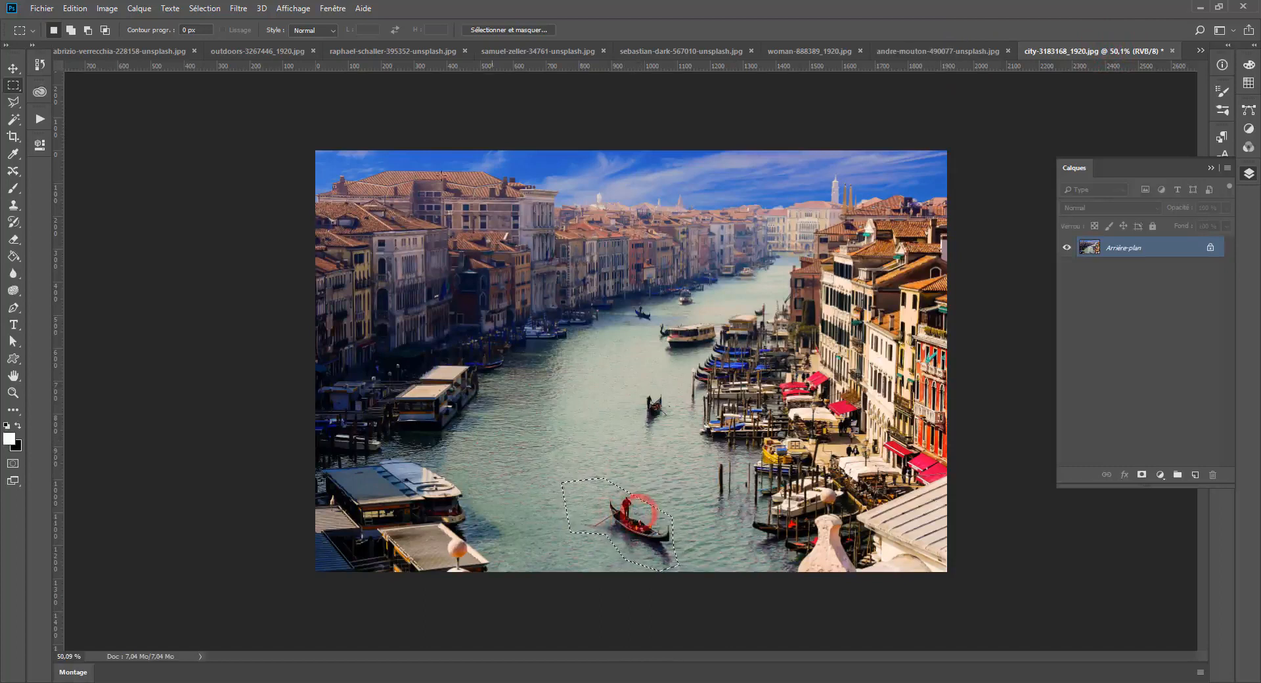
Try duplicating the selected gondola farther up the canal at a reduced size with the content-aware move tool.
{"action": "left_click", "coordinate": [13, 171]}
{"action": "left_click_drag", "start_coordinate": [641, 526], "coordinate": [611, 456]}
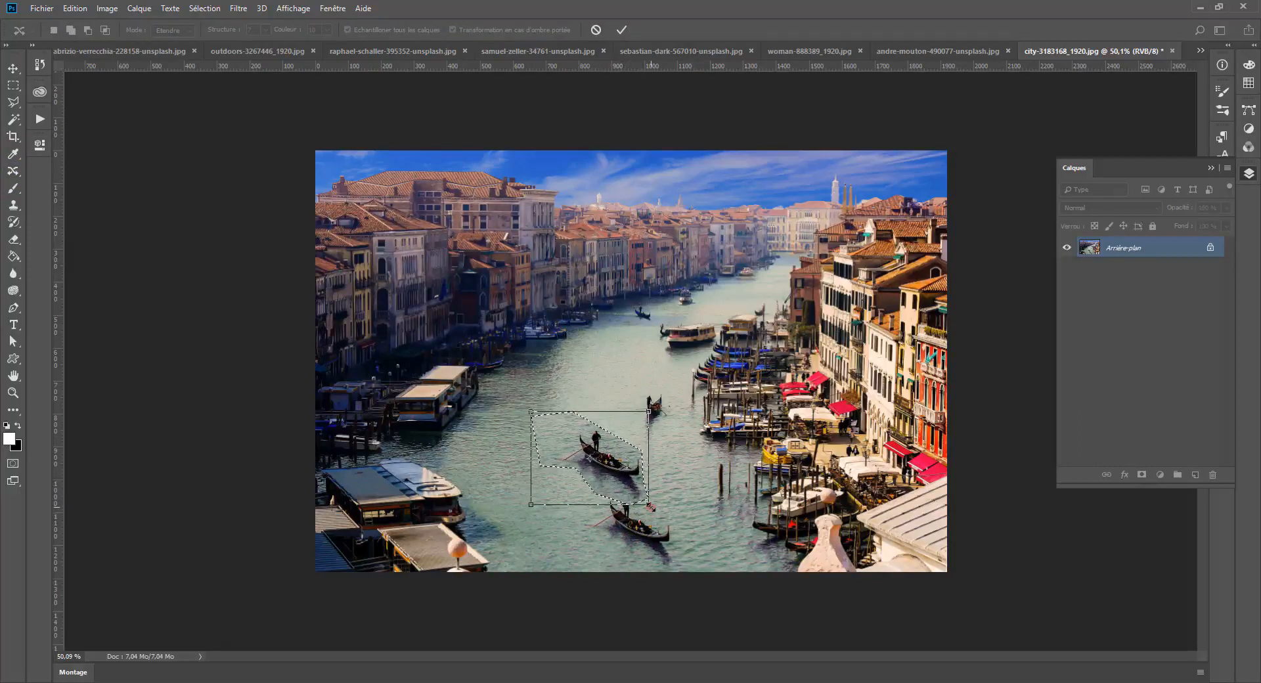
{"action": "key", "text": "Return"}
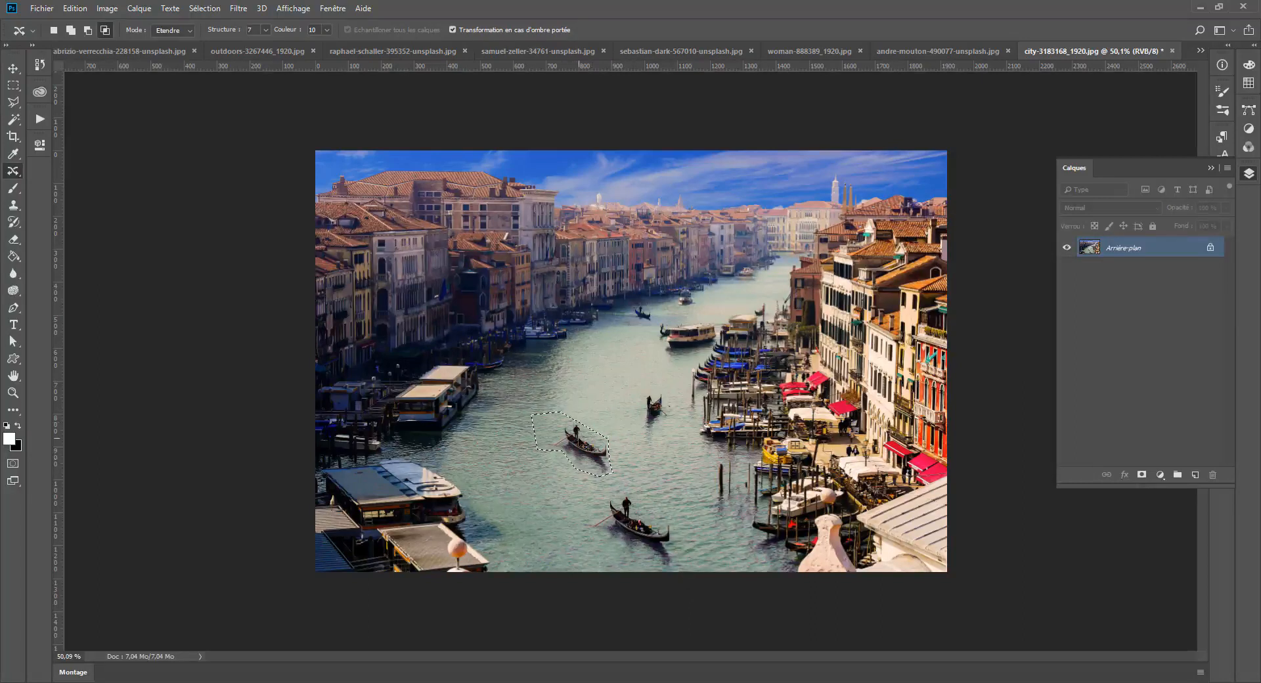
Duplicate the selected gondola farther up the canal, flip the copy with Symétrie axe vertical, scale it down, and deselect it.
{"action": "left_click_drag", "start_coordinate": [629, 543], "coordinate": [605, 455]}
{"action": "right_click", "coordinate": [606, 455]}
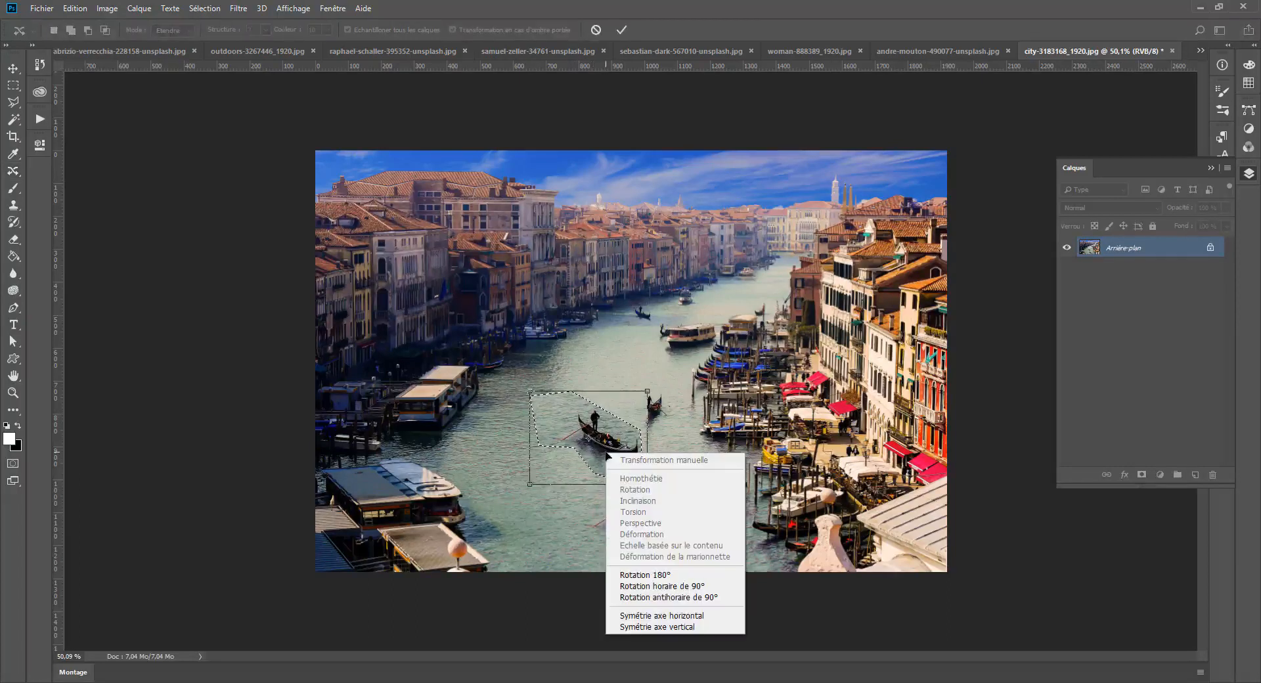
{"action": "left_click", "coordinate": [691, 624]}
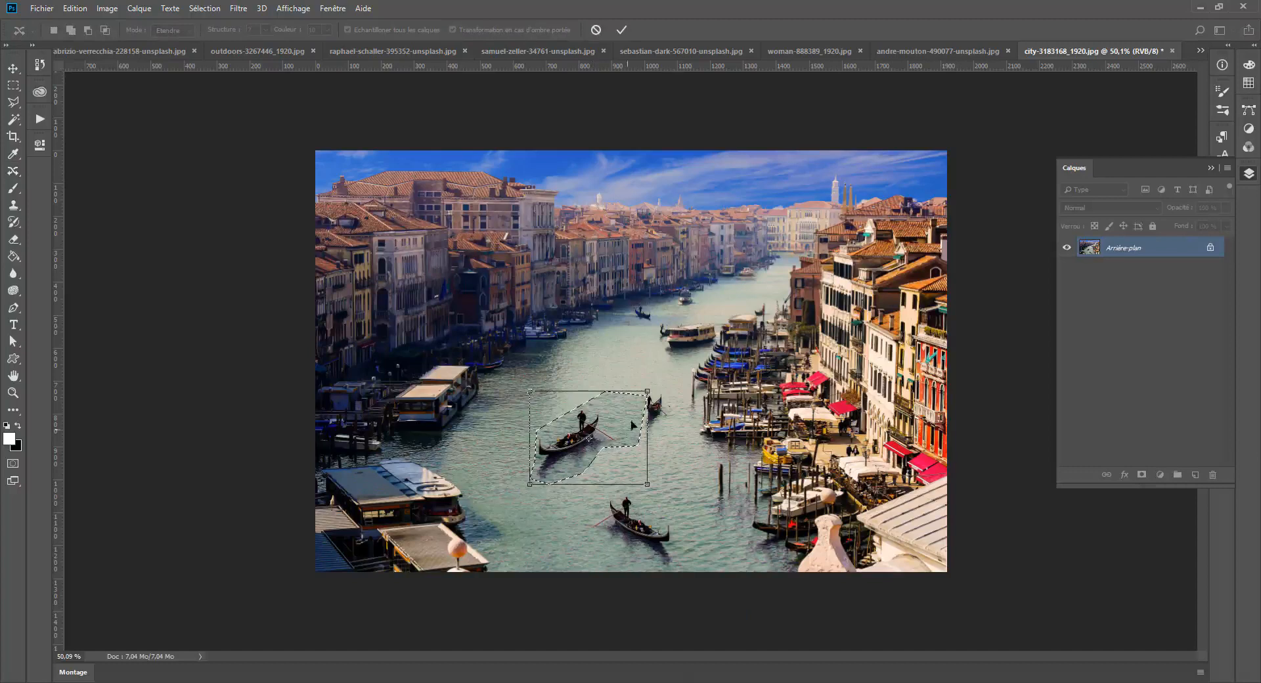
{"action": "left_click_drag", "start_coordinate": [647, 392], "coordinate": [607, 428]}
{"action": "key", "text": "Return"}
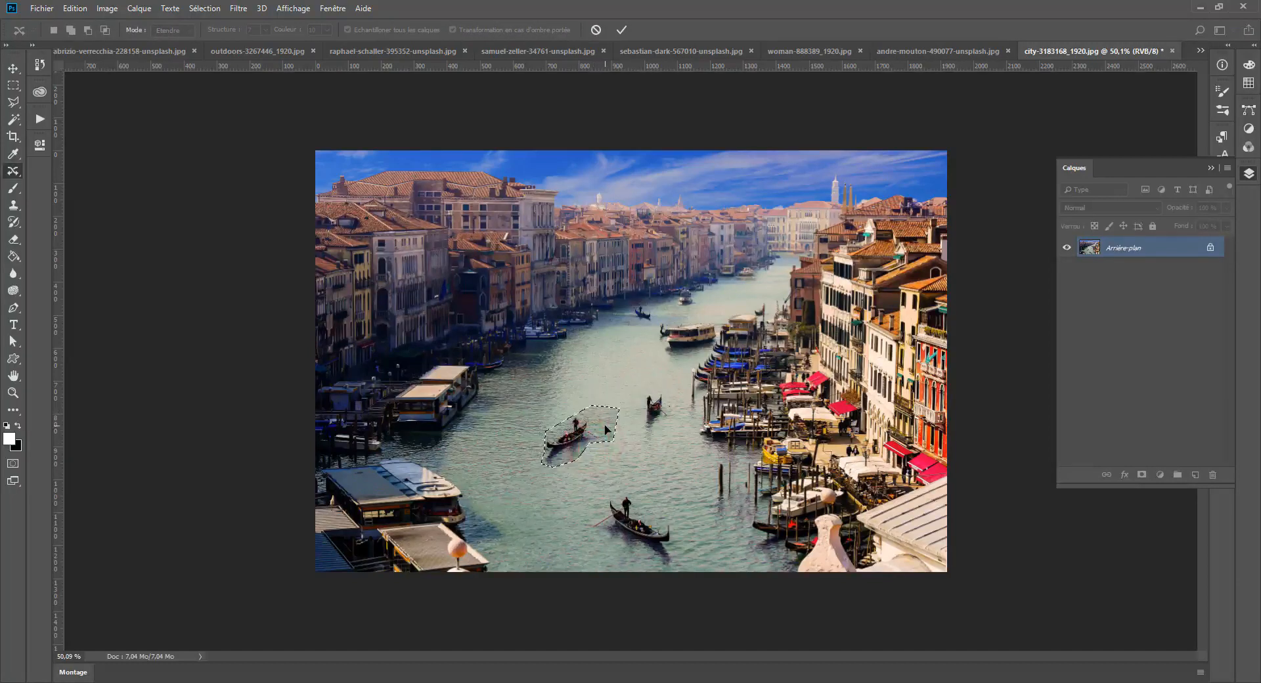
{"action": "left_click", "coordinate": [634, 437]}
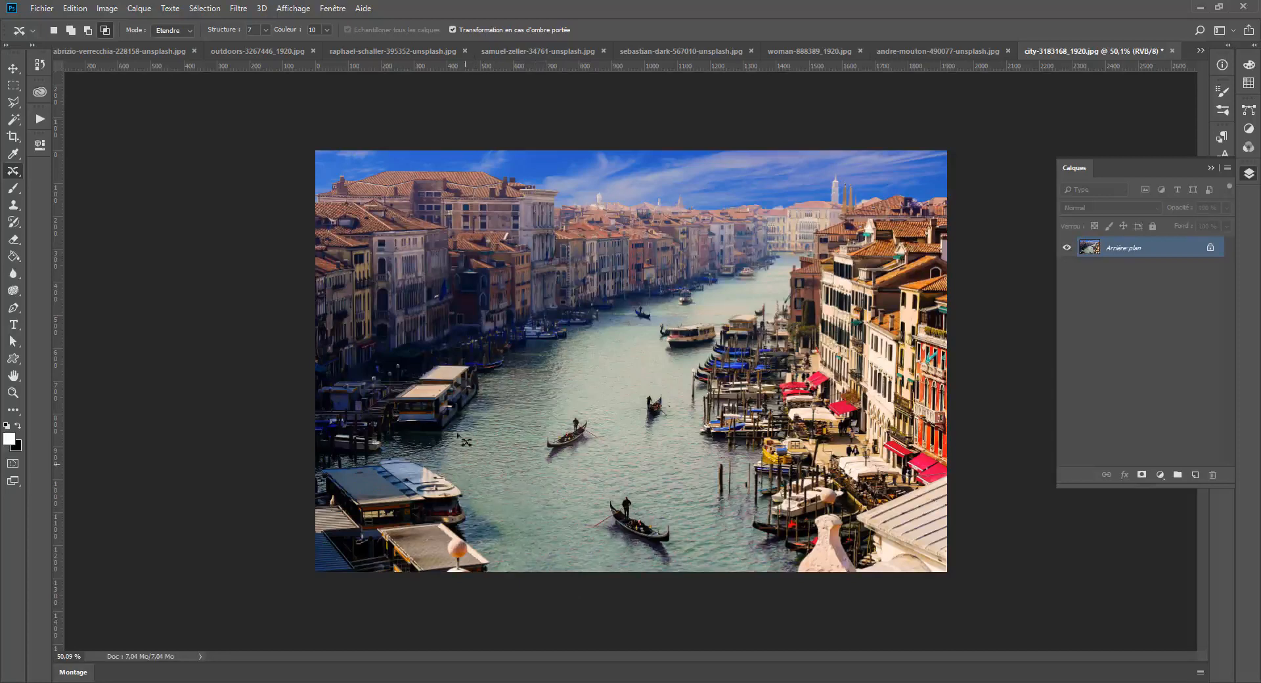
{"action": "right_click", "coordinate": [14, 172]}
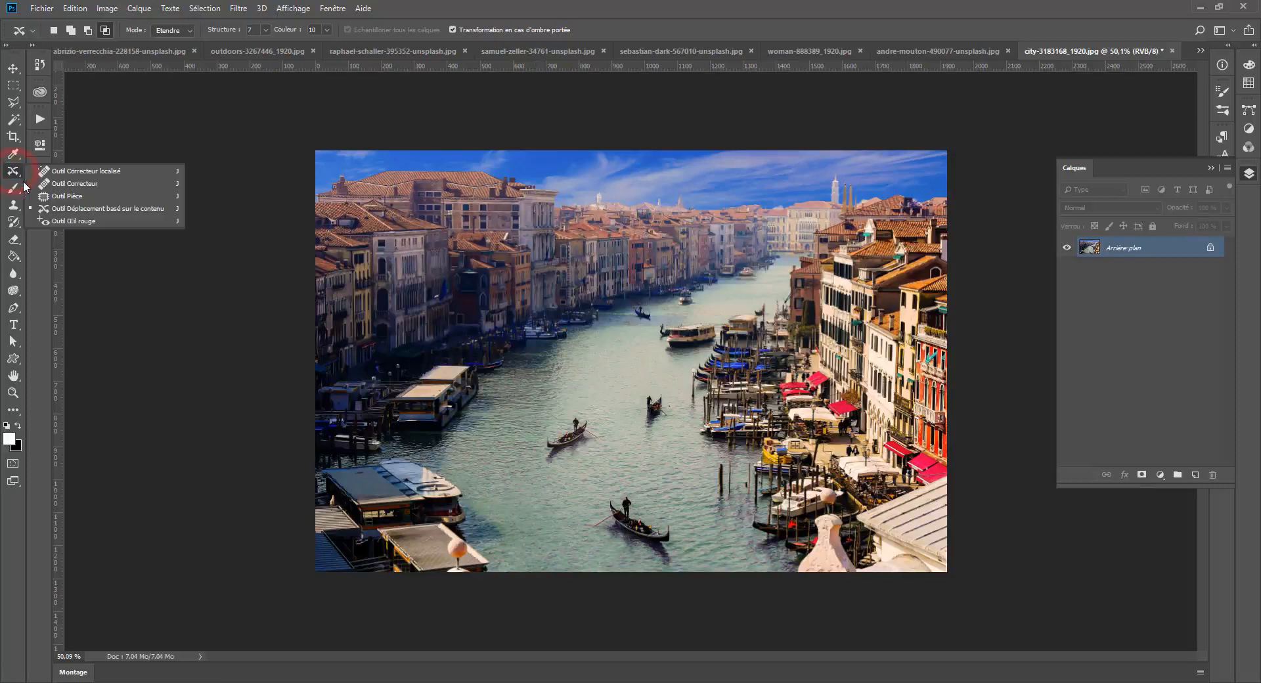
{"action": "left_click", "coordinate": [14, 173]}
{"action": "left_click", "coordinate": [11, 205]}
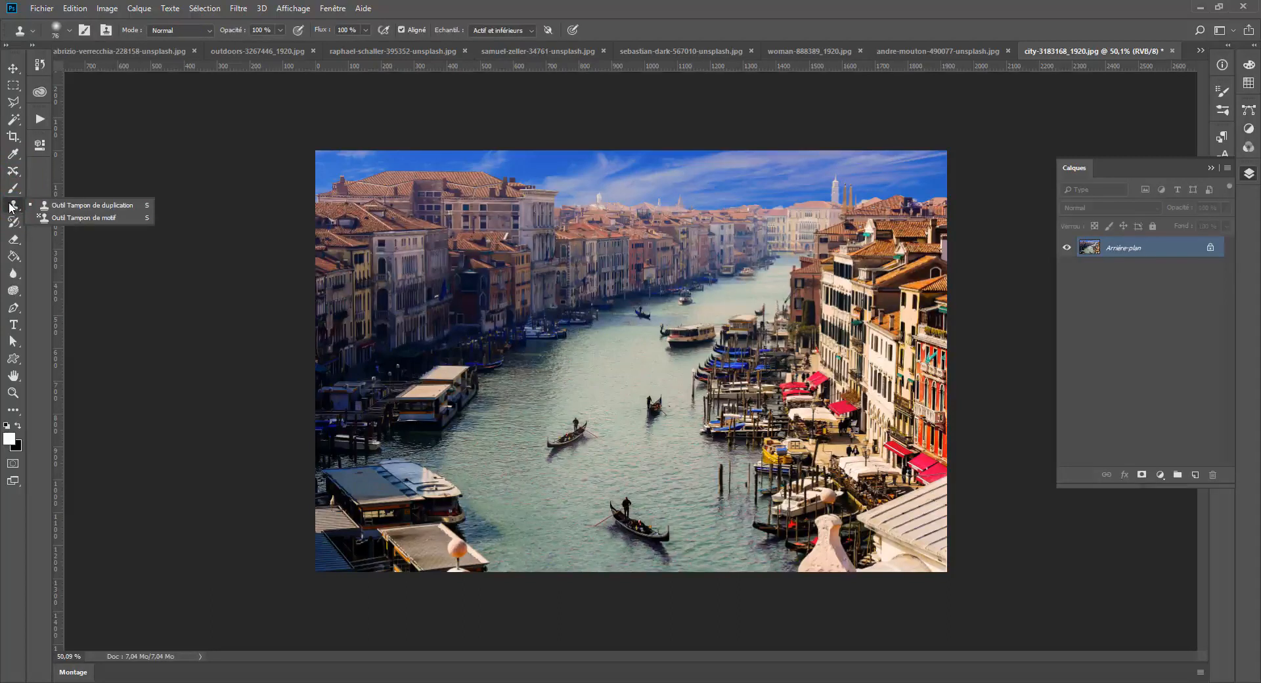
{"action": "left_click", "coordinate": [14, 172]}
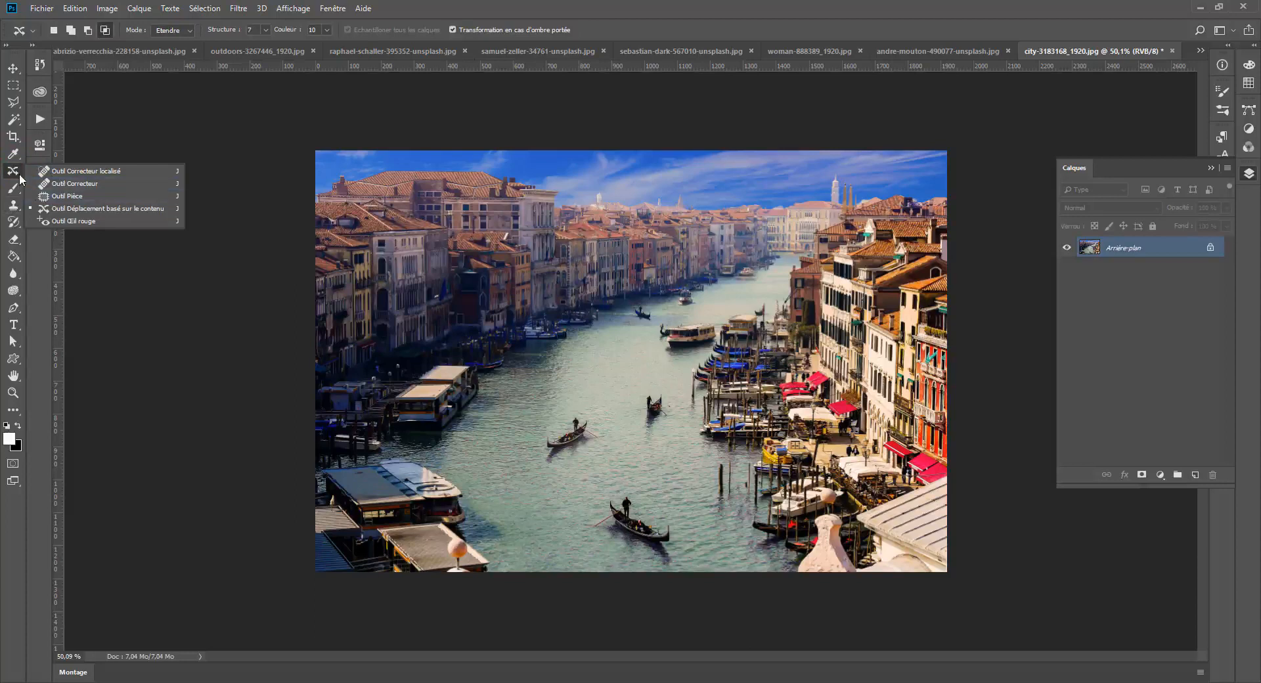
{"action": "left_click", "coordinate": [12, 174]}
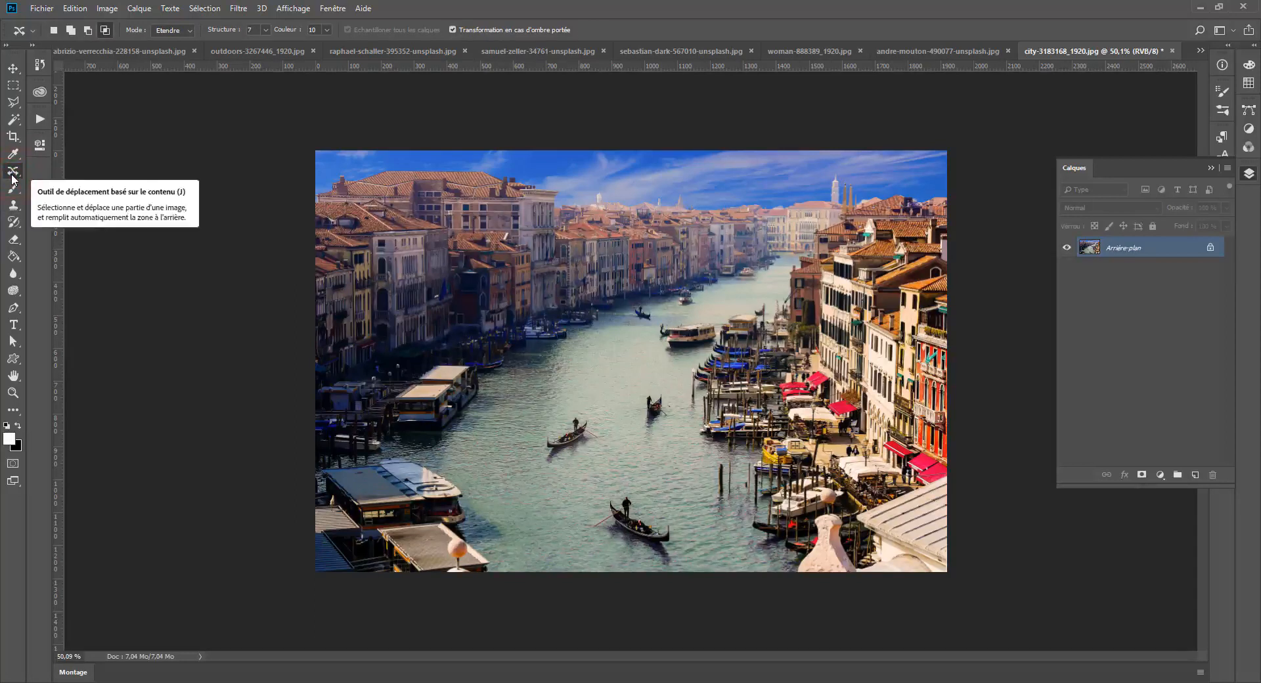